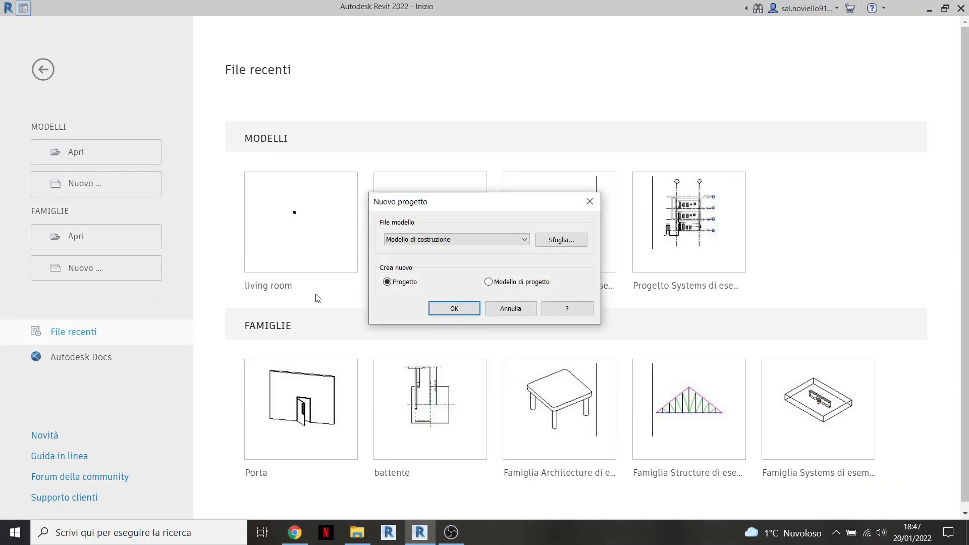
# Create a new project from the Modello architettonico template.
pyautogui.click(431, 241)
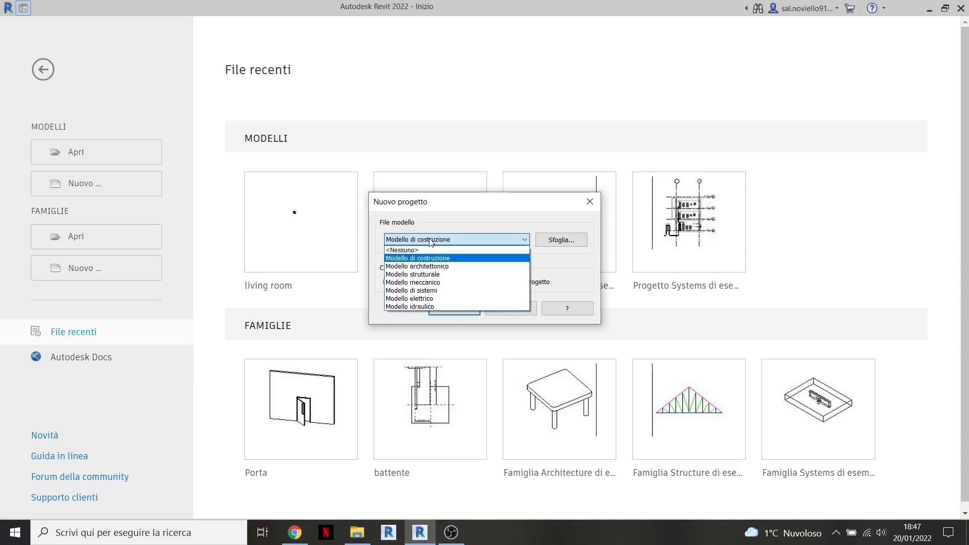
pyautogui.click(424, 266)
pyautogui.click(448, 308)
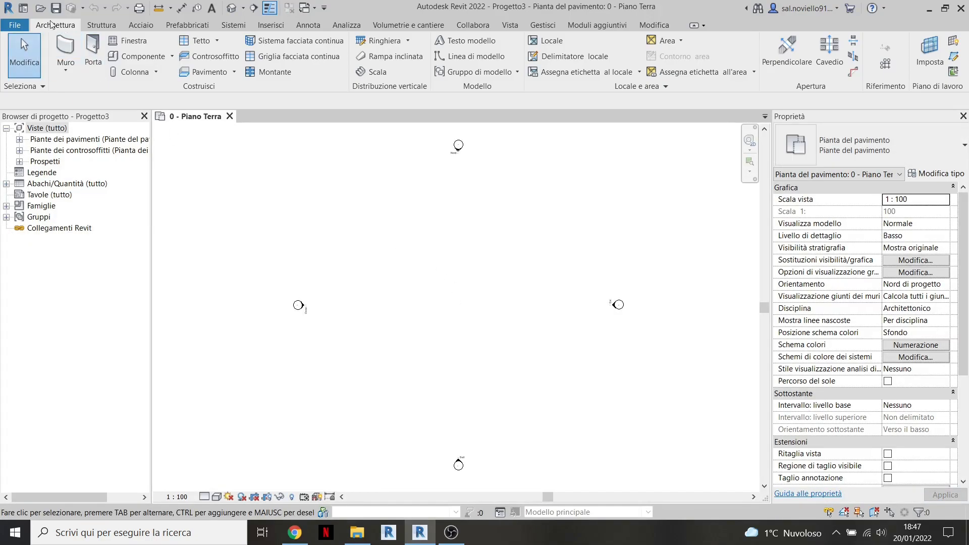
# Open the project file living room.rvt from the Desktop and bring its ground floor plan into view.
pyautogui.click(15, 25)
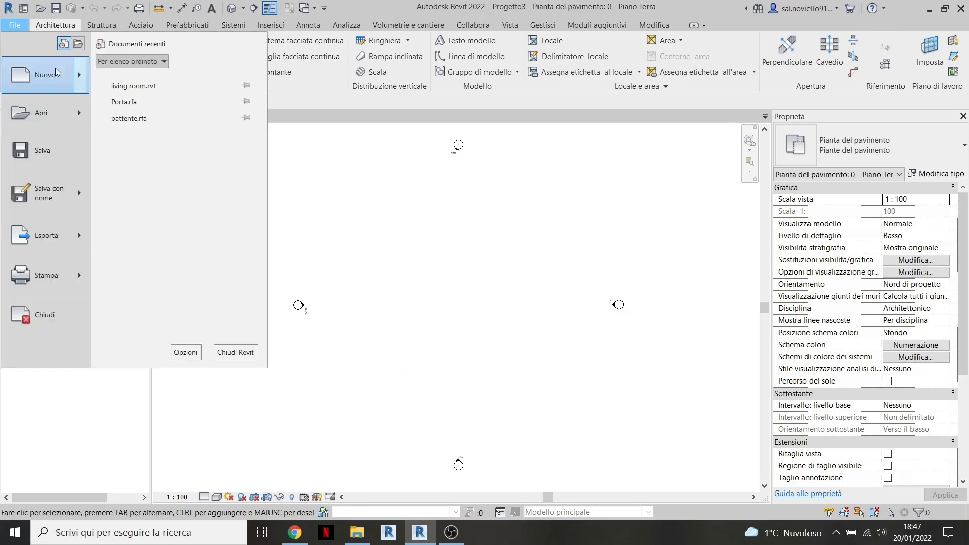
pyautogui.moveTo(43, 114)
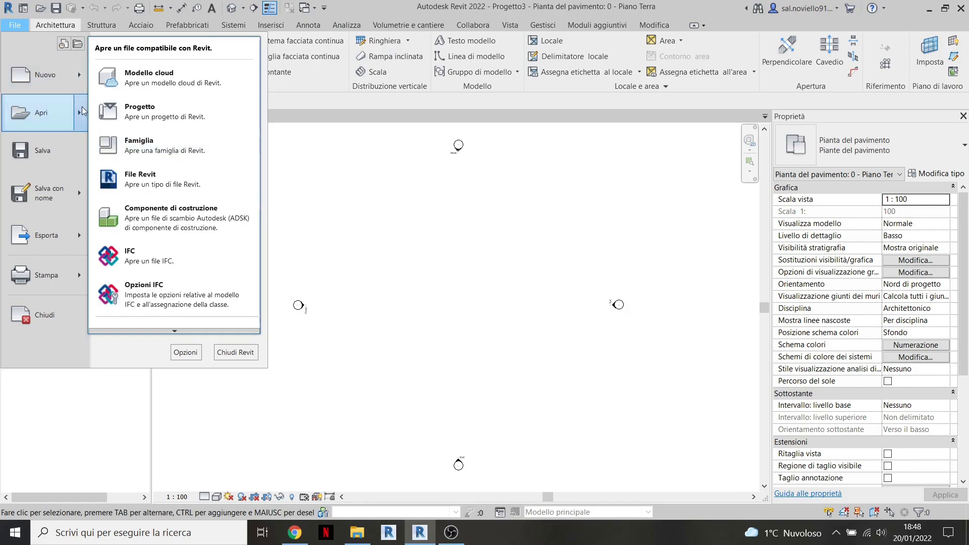
pyautogui.click(32, 114)
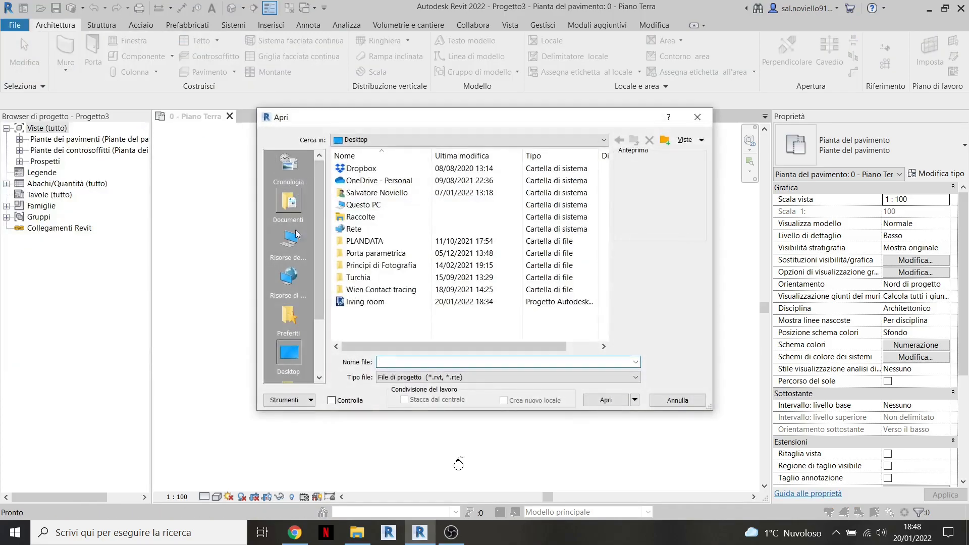
pyautogui.click(367, 301)
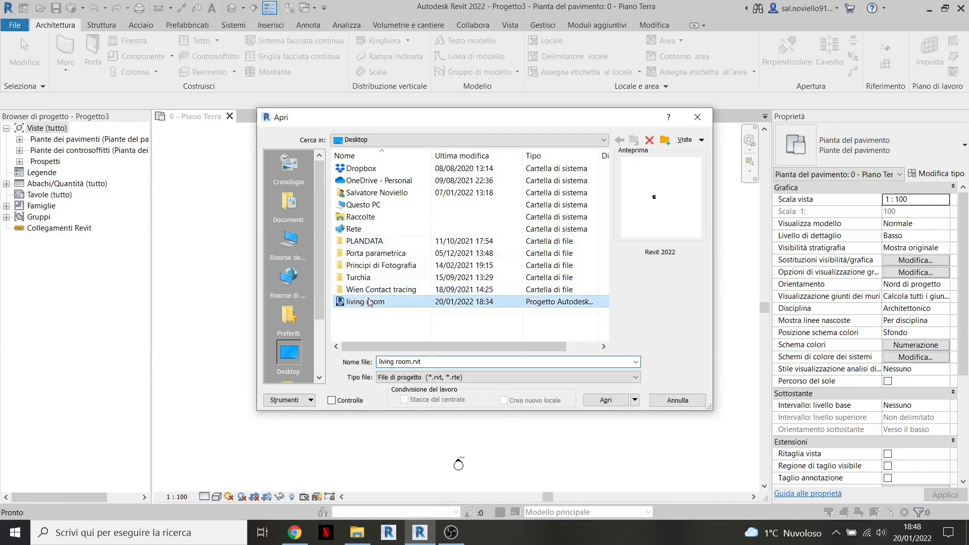
pyautogui.click(605, 400)
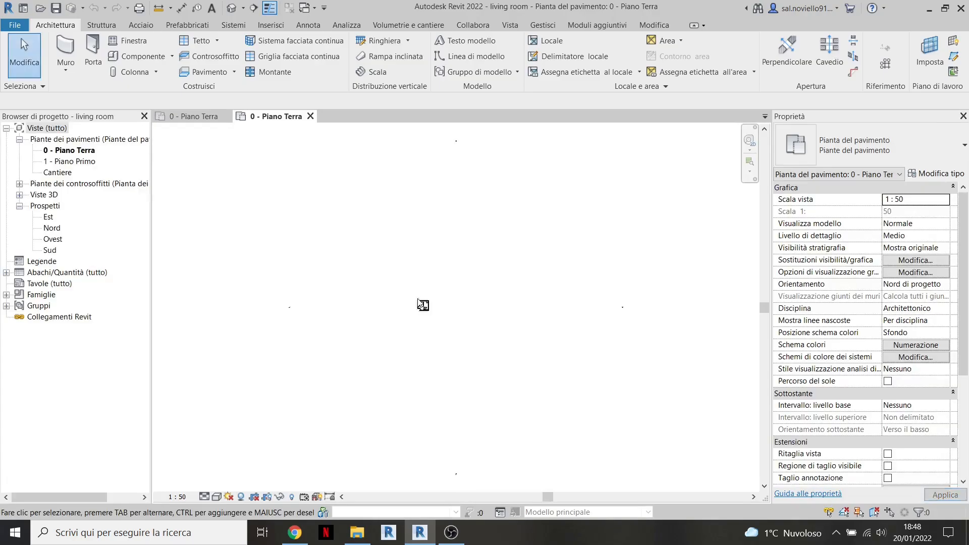
pyautogui.scroll(5, 435, 316)
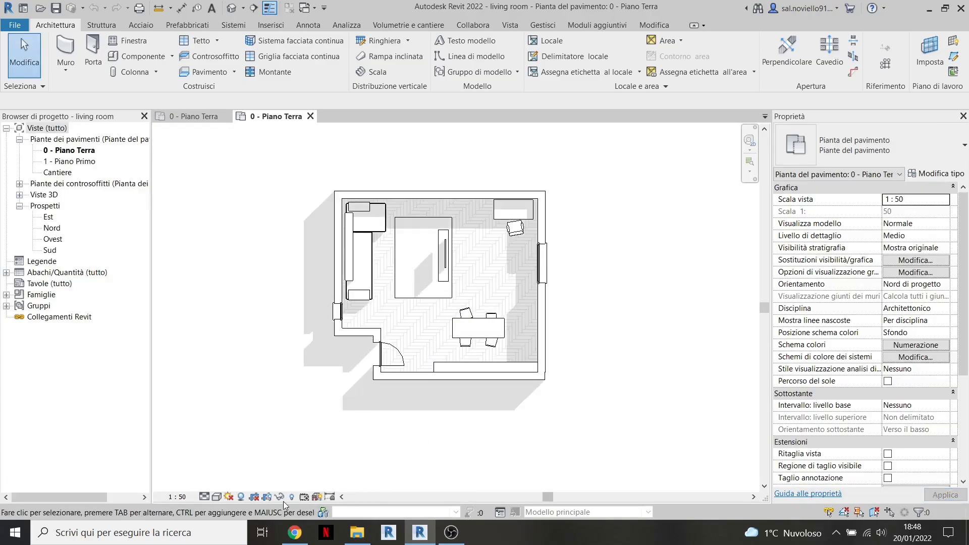
pyautogui.scroll(2, 350, 214)
pyautogui.moveTo(276, 160); pyautogui.dragTo(755, 488)
pyautogui.click(639, 434)
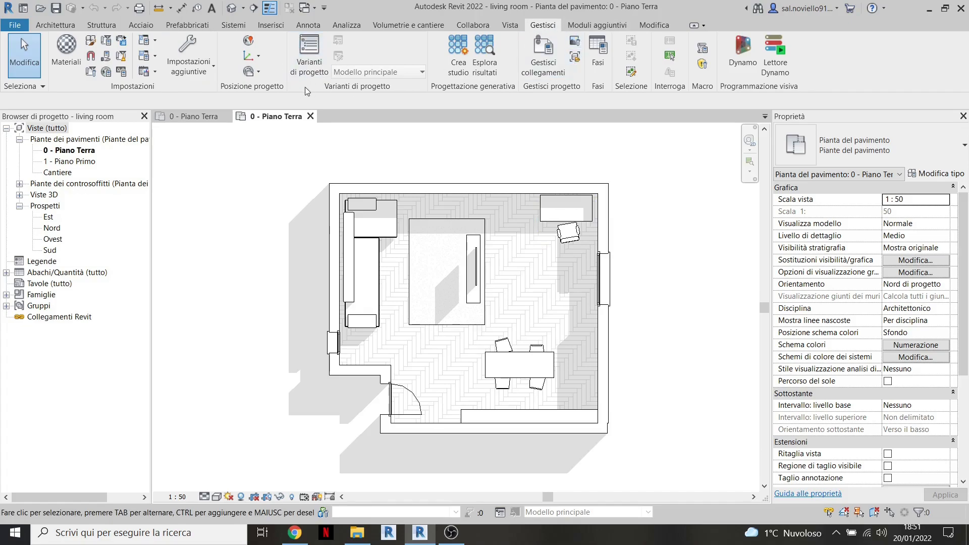
# Create a new design option set in the project's design options.
pyautogui.click(309, 55)
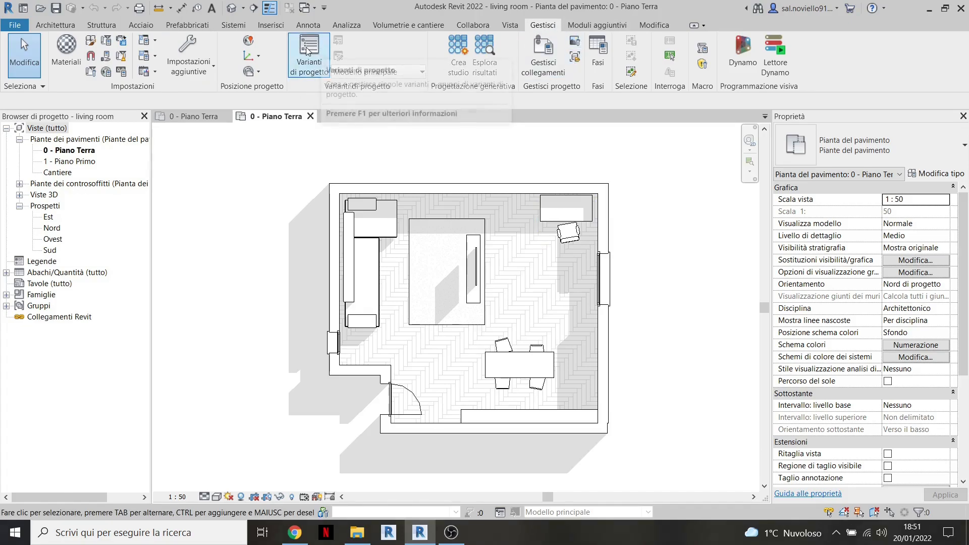
pyautogui.press('Tab')
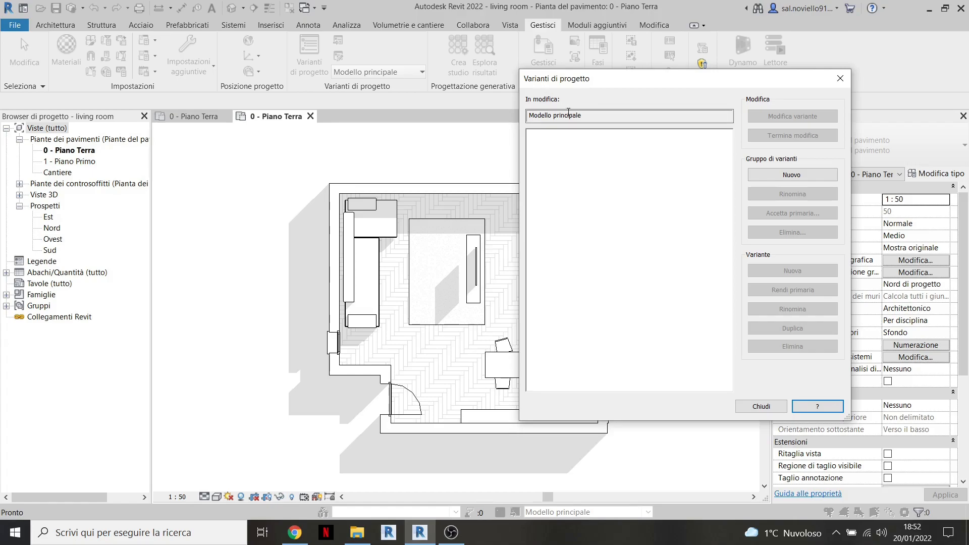
pyautogui.click(792, 175)
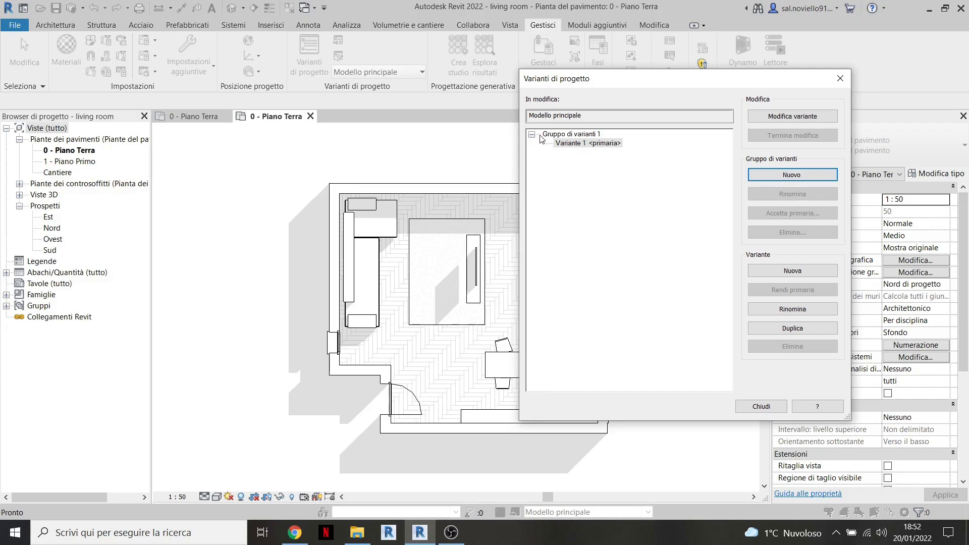
# Rename the primary option of the new option set as "soluzione 1".
pyautogui.click(571, 146)
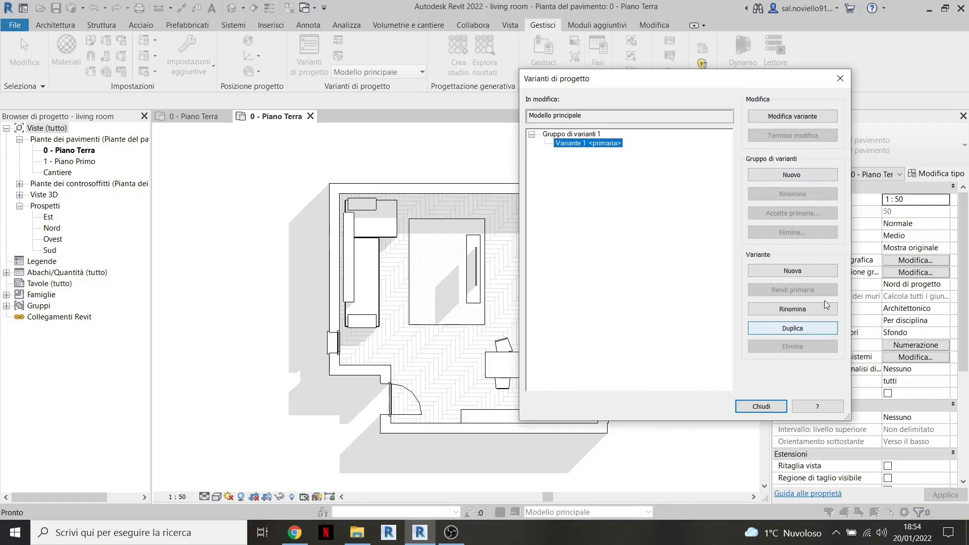
pyautogui.click(785, 310)
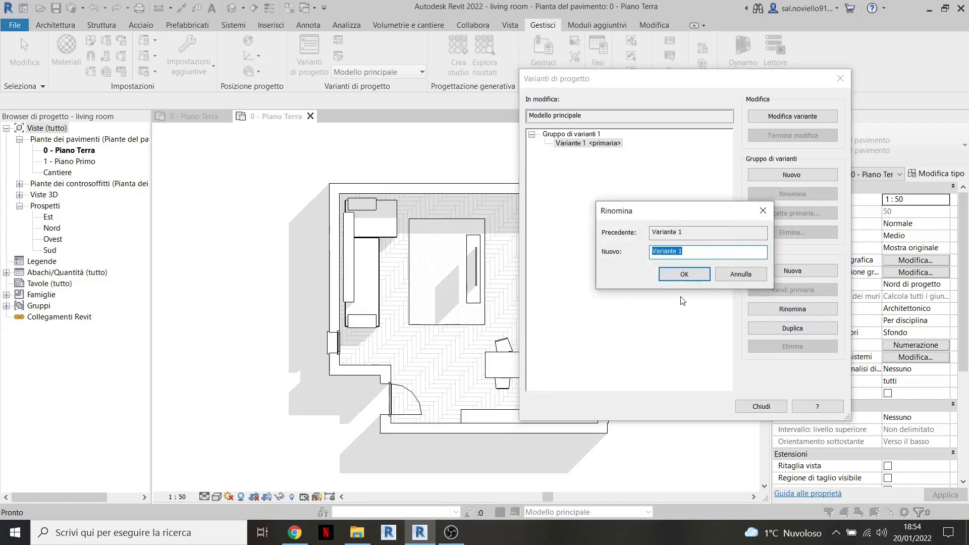
pyautogui.write('soluzione')
pyautogui.click(685, 273)
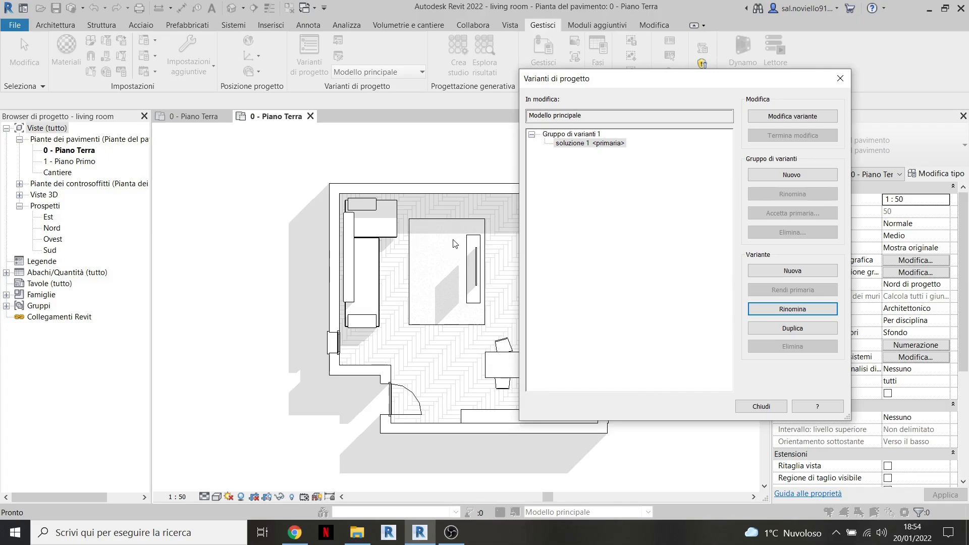
# Add a second option to the option set, name it "soluzione 2" and finish the design options setup.
pyautogui.moveTo(638, 79); pyautogui.dragTo(699, 92)
pyautogui.click(840, 283)
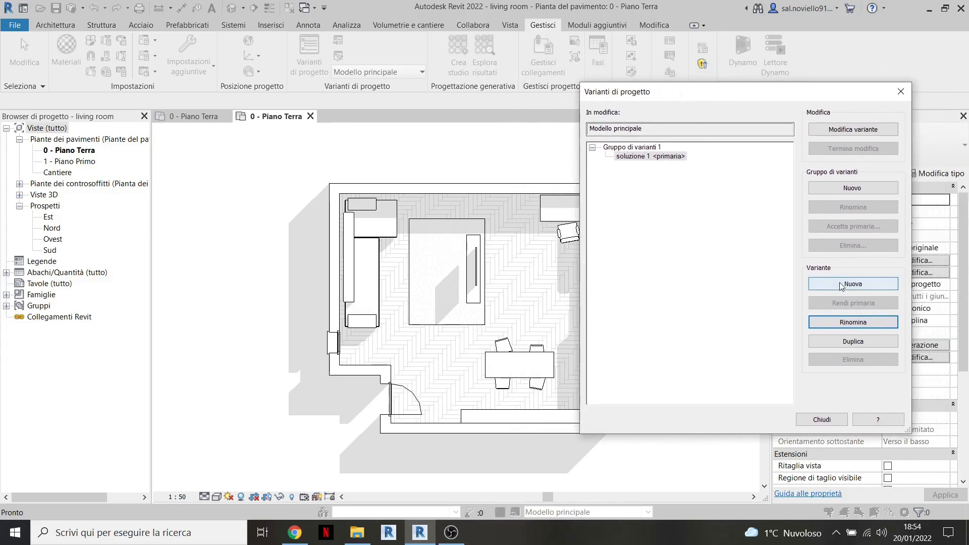
pyautogui.click(637, 166)
pyautogui.click(853, 323)
pyautogui.write('sol')
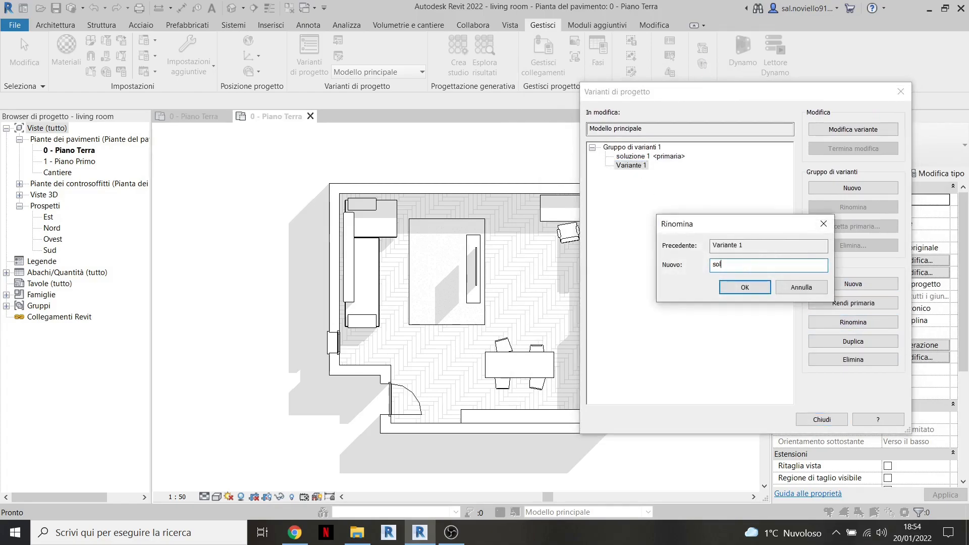
pyautogui.write('uzione 2')
pyautogui.press('Return')
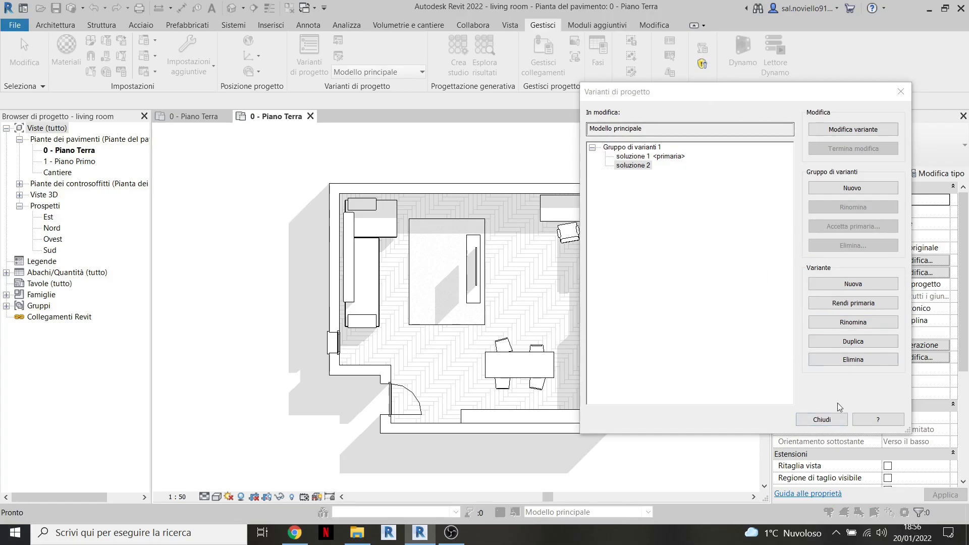
pyautogui.click(821, 420)
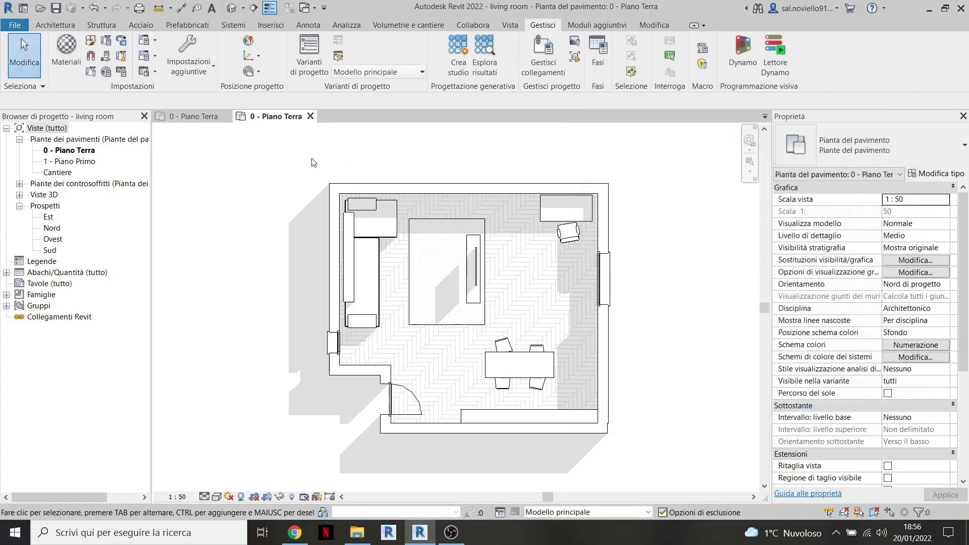
# Select the whole room in plan and filter the selection to Arredi and Gruppi di modello, excluding windows, walls, floors and doors.
pyautogui.moveTo(303, 162); pyautogui.dragTo(640, 459)
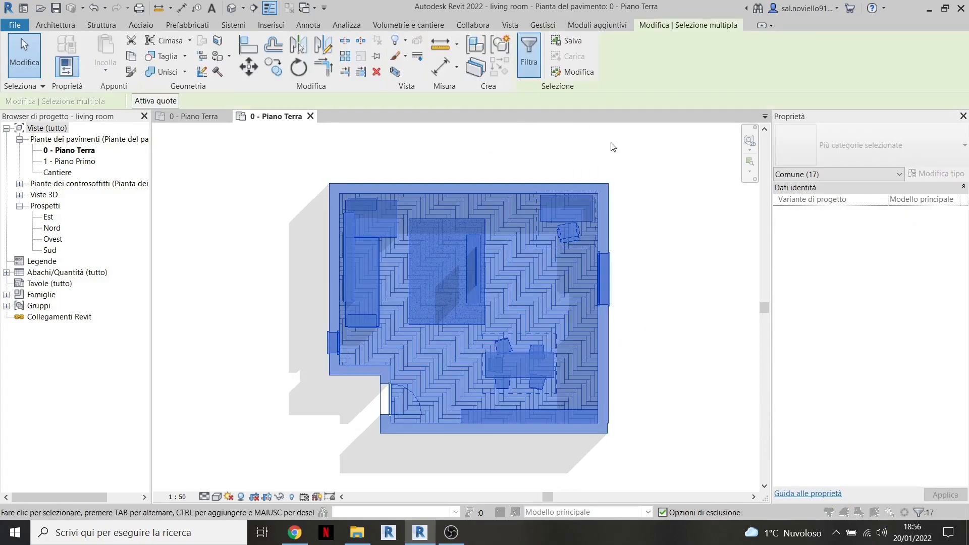
pyautogui.click(529, 55)
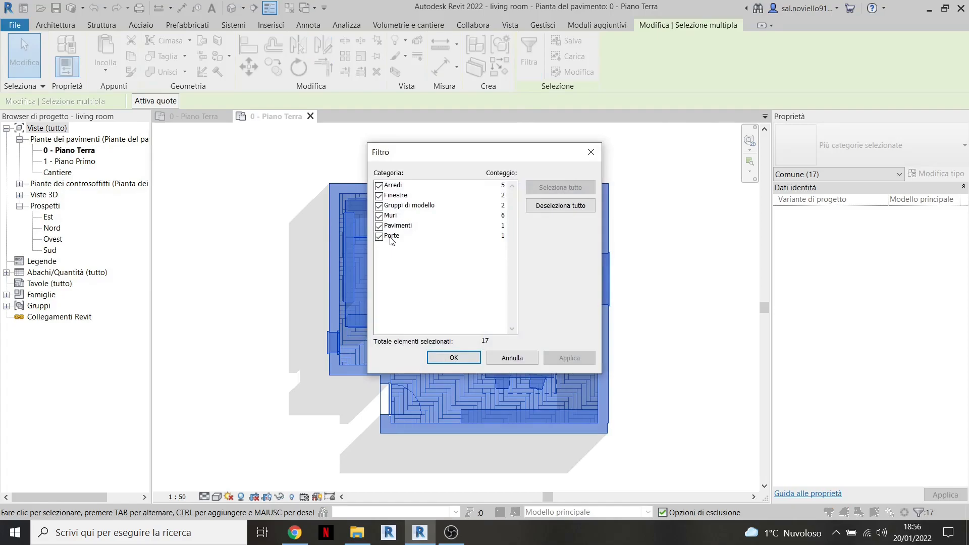
pyautogui.moveTo(494, 157); pyautogui.dragTo(738, 160)
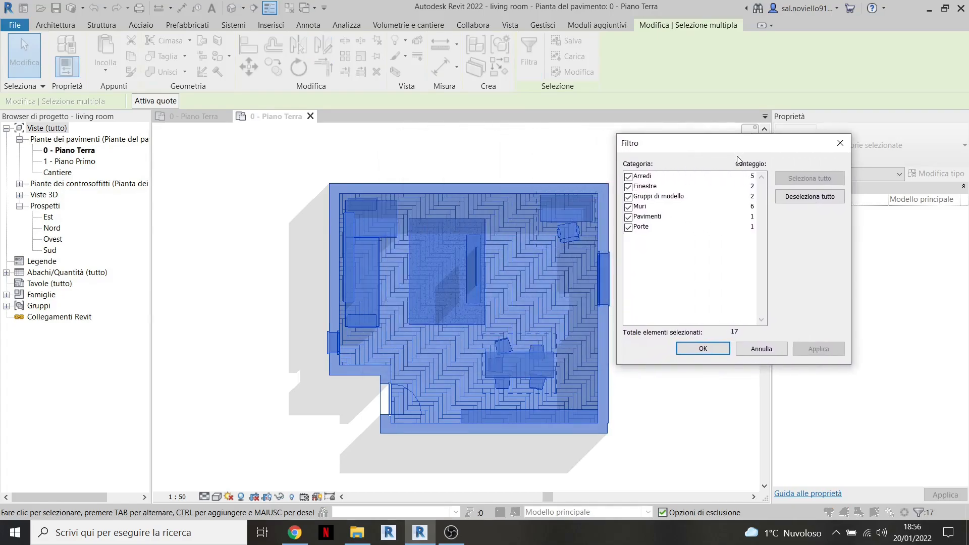
pyautogui.click(643, 231)
pyautogui.click(629, 227)
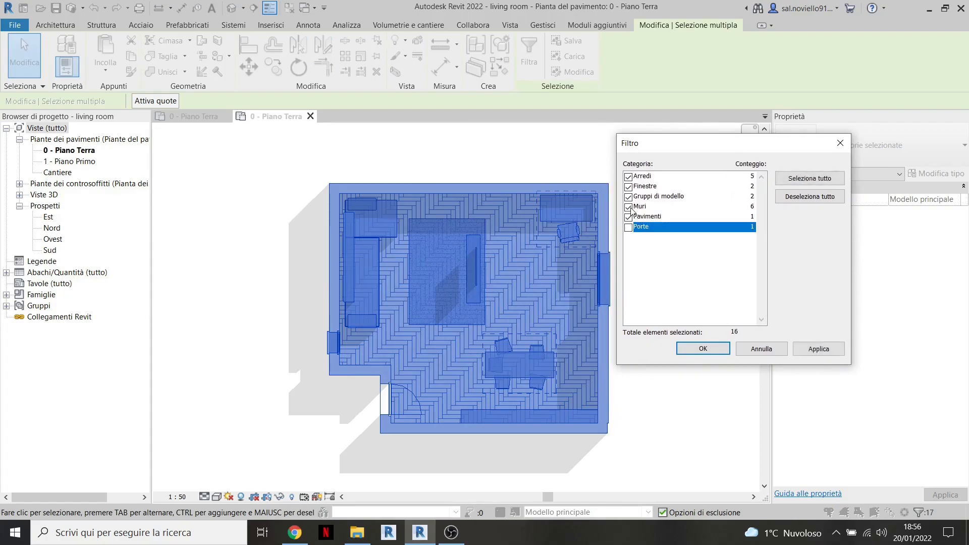
pyautogui.click(629, 207)
pyautogui.click(629, 187)
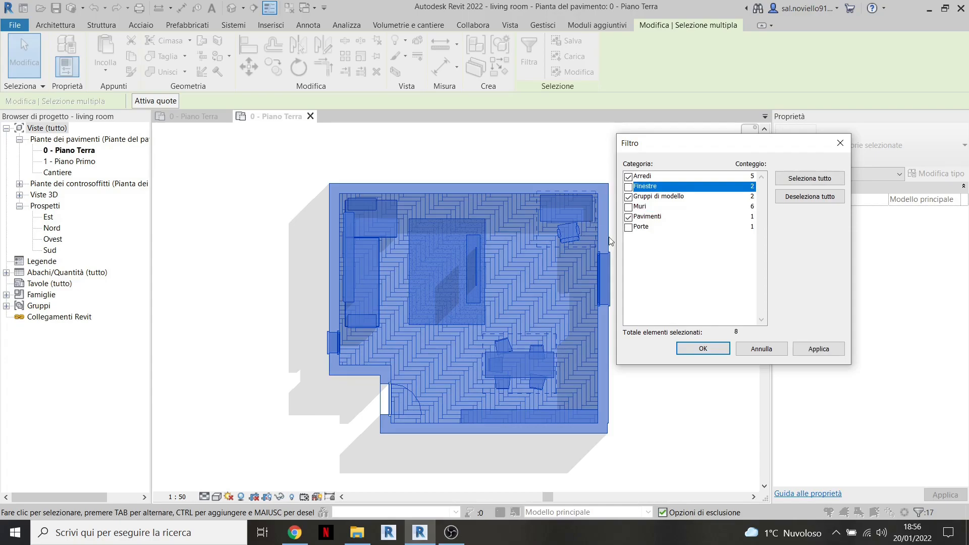
pyautogui.click(628, 217)
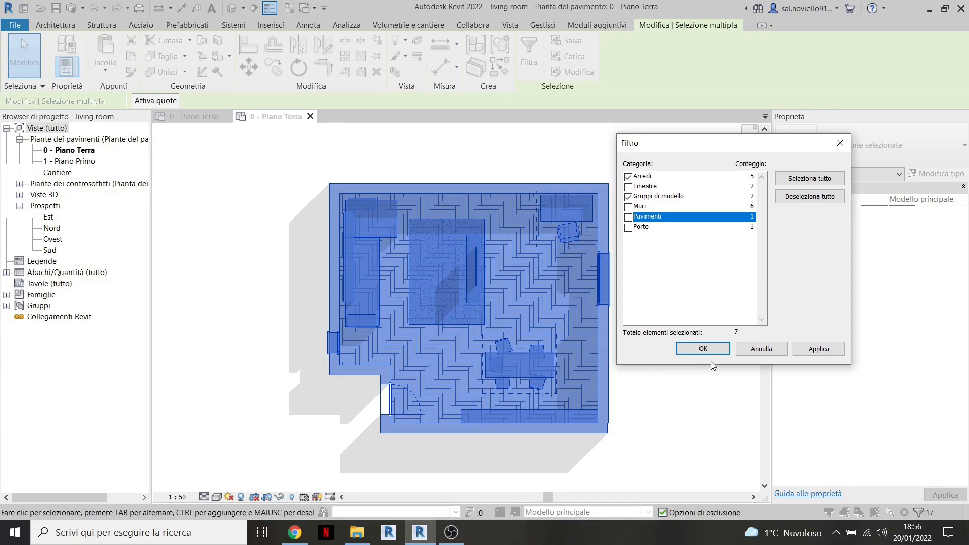
pyautogui.click(703, 349)
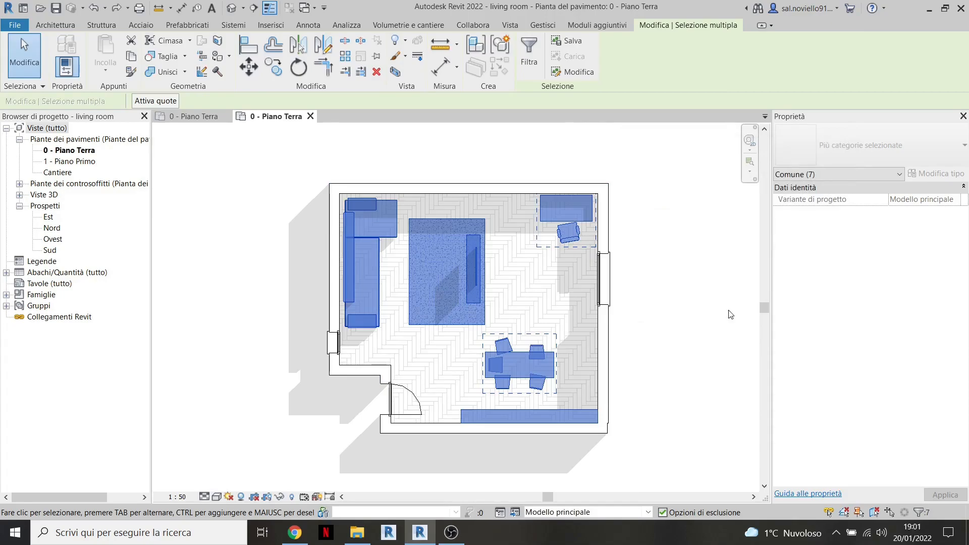
# Add the selected furniture and model groups to both soluzione 1 and soluzione 2 of Gruppo di varianti 1.
pyautogui.click(543, 25)
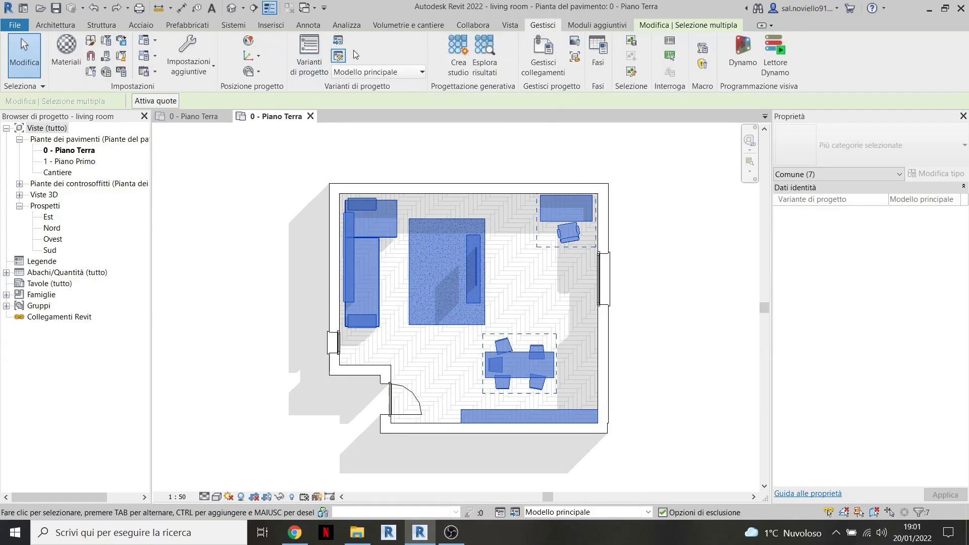
pyautogui.click(338, 44)
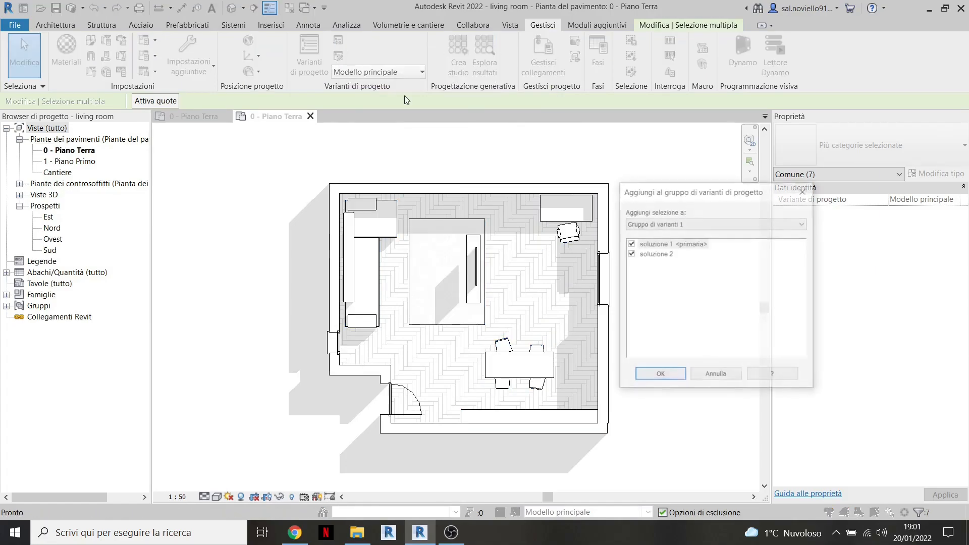
pyautogui.moveTo(703, 195); pyautogui.dragTo(714, 158)
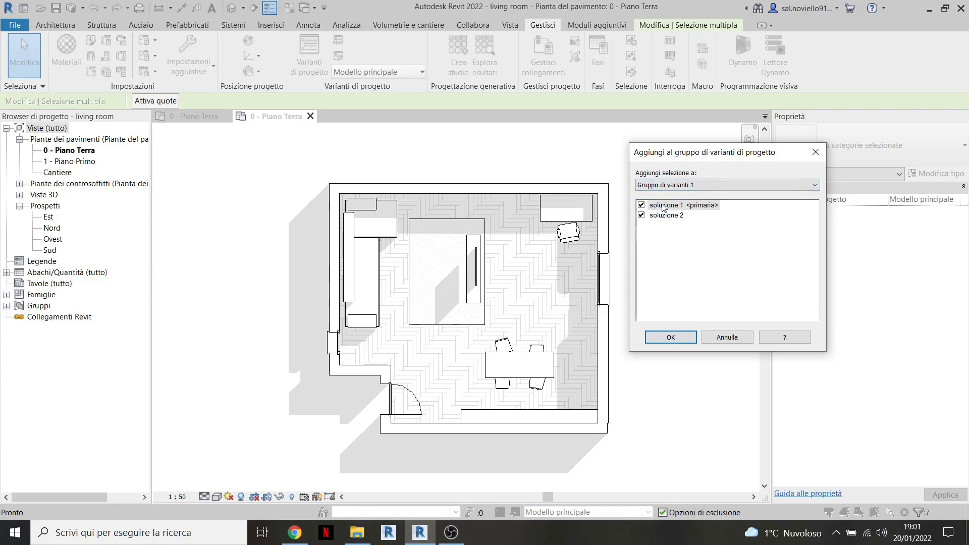
pyautogui.click(671, 337)
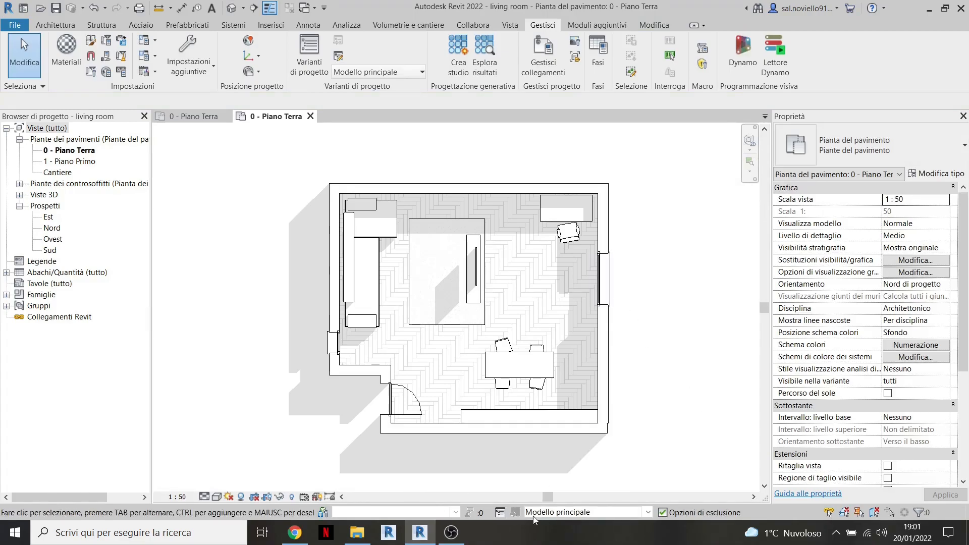
# Activate design option soluzione 1 to view its furniture, and switch the active option to soluzione 2.
pyautogui.click(579, 516)
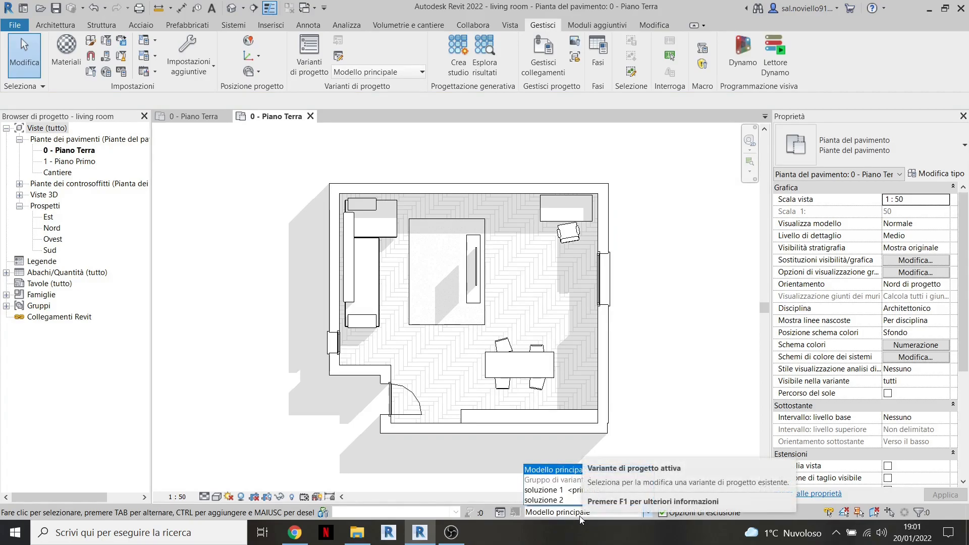
pyautogui.click(569, 490)
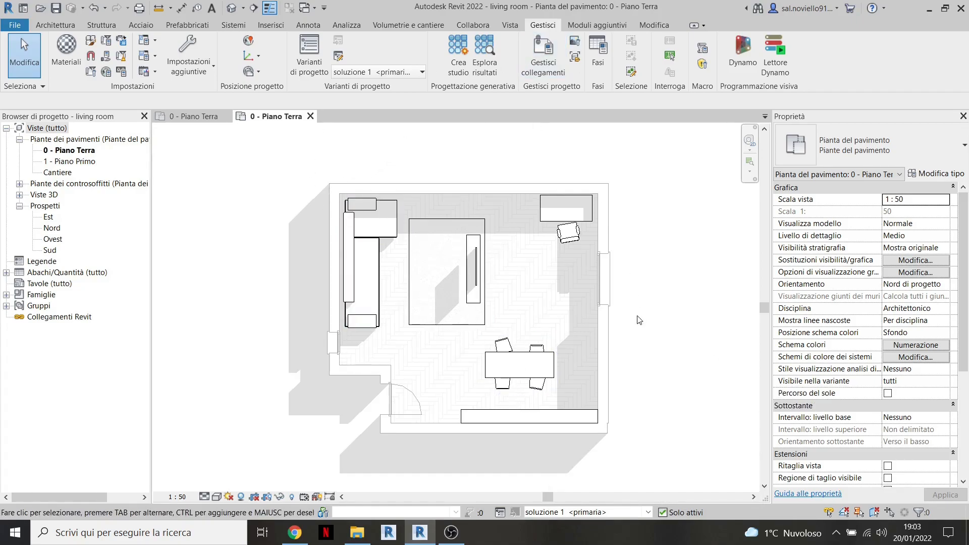
pyautogui.click(575, 512)
pyautogui.click(571, 500)
# Rotate the sofa, rug and TV unit together 90° counterclockwise in soluzione 2.
pyautogui.moveTo(300, 157); pyautogui.dragTo(502, 357)
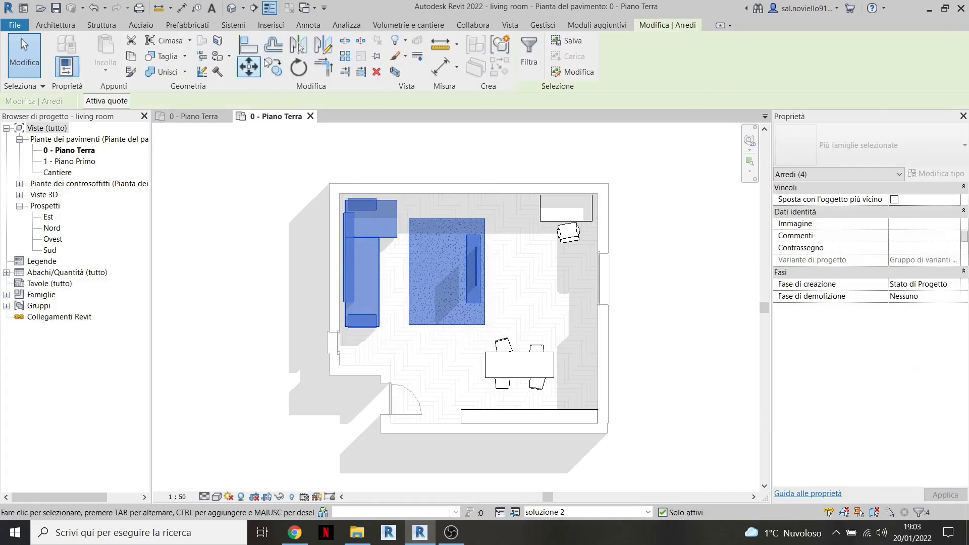
pyautogui.click(299, 68)
pyautogui.click(515, 264)
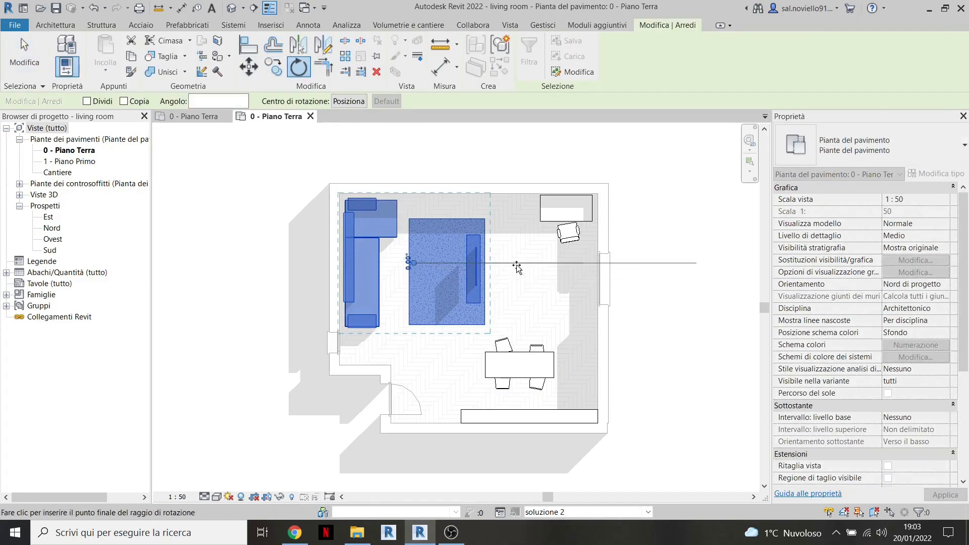
pyautogui.click(412, 157)
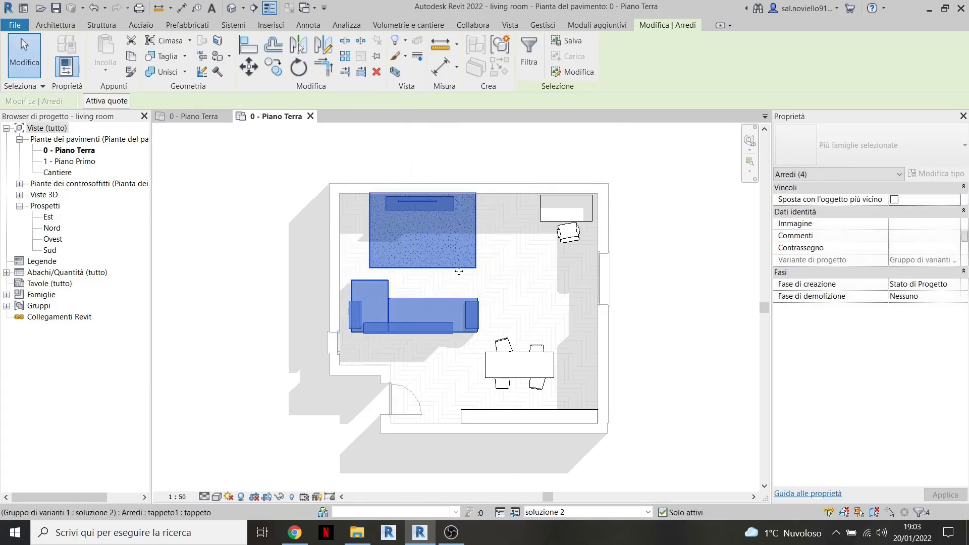
# Move the sofa, rug and TV unit to the room's upper-right corner and the workstation group to the opposite side.
pyautogui.moveTo(456, 267); pyautogui.dragTo(387, 274)
pyautogui.click(566, 234)
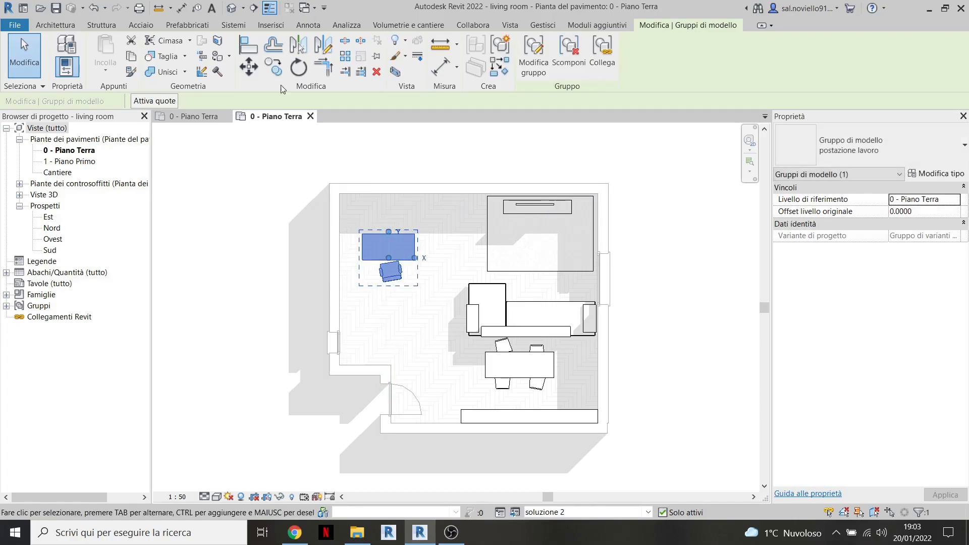
# Rotate the workstation group 180° and place it in the niche beside the entrance door, against the left wall.
pyautogui.click(298, 67)
pyautogui.click(392, 154)
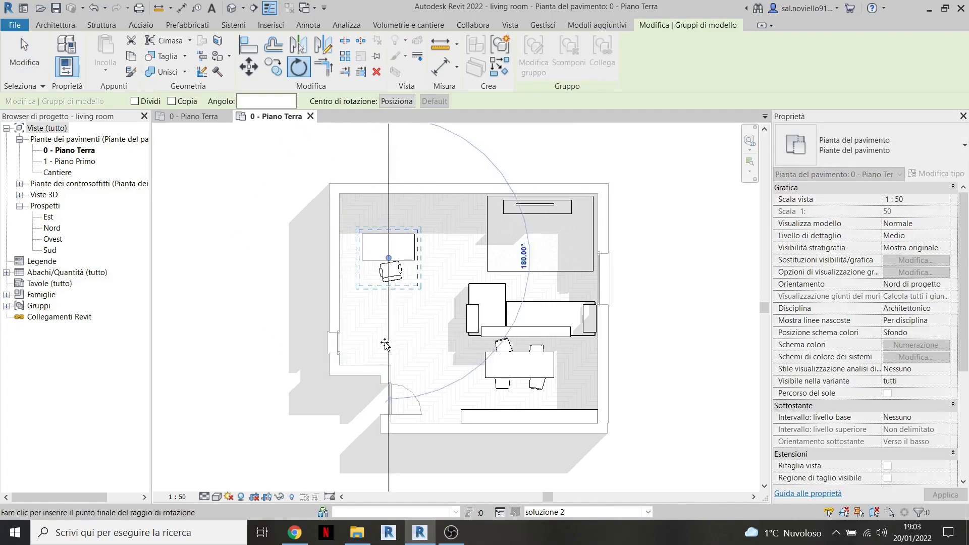
pyautogui.click(385, 343)
pyautogui.keyDown('ctrl'); pyautogui.moveTo(415, 269); pyautogui.dragTo(396, 346); pyautogui.keyUp('ctrl')
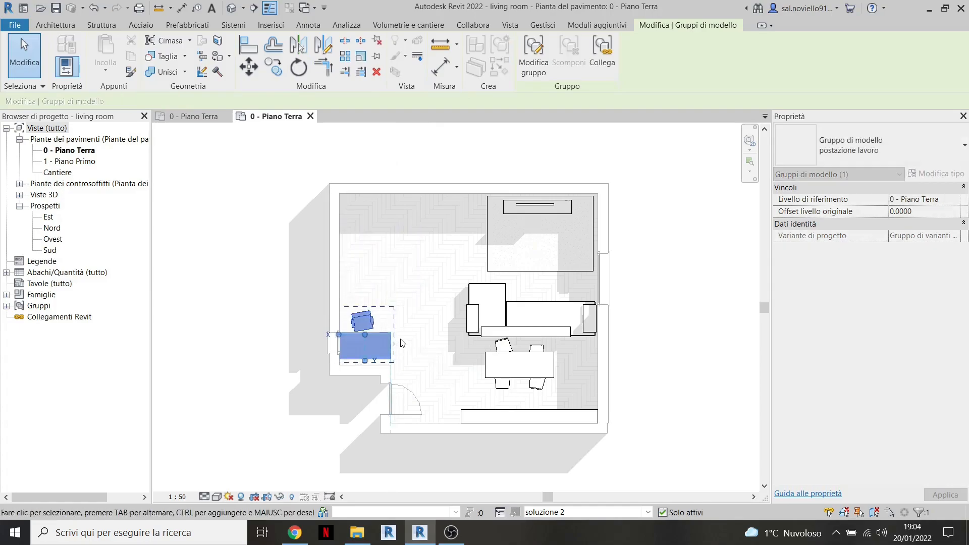
# Align the lower edge of the workstation's desk with the inner wall face of the niche.
pyautogui.scroll(3, 373, 380)
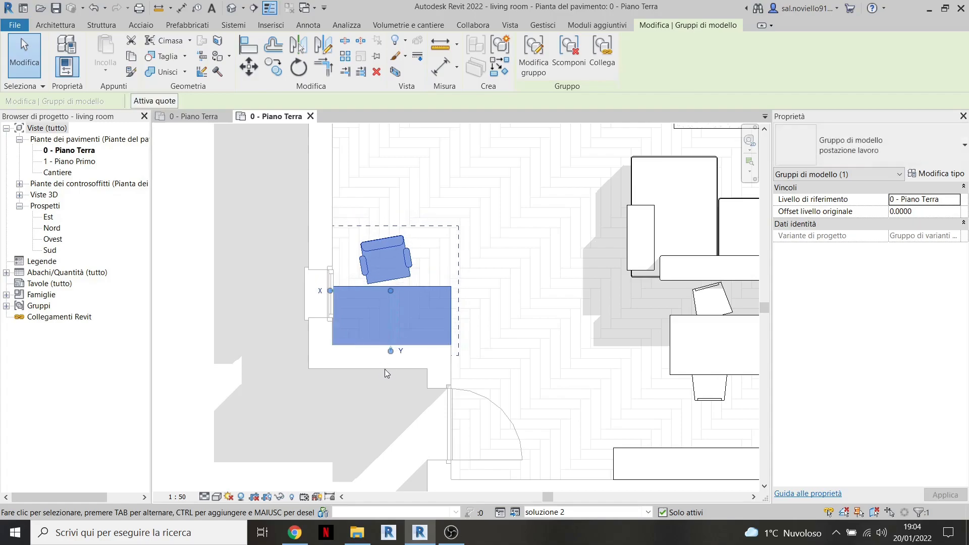
pyautogui.click(244, 264)
pyautogui.scroll(-2, 241, 277)
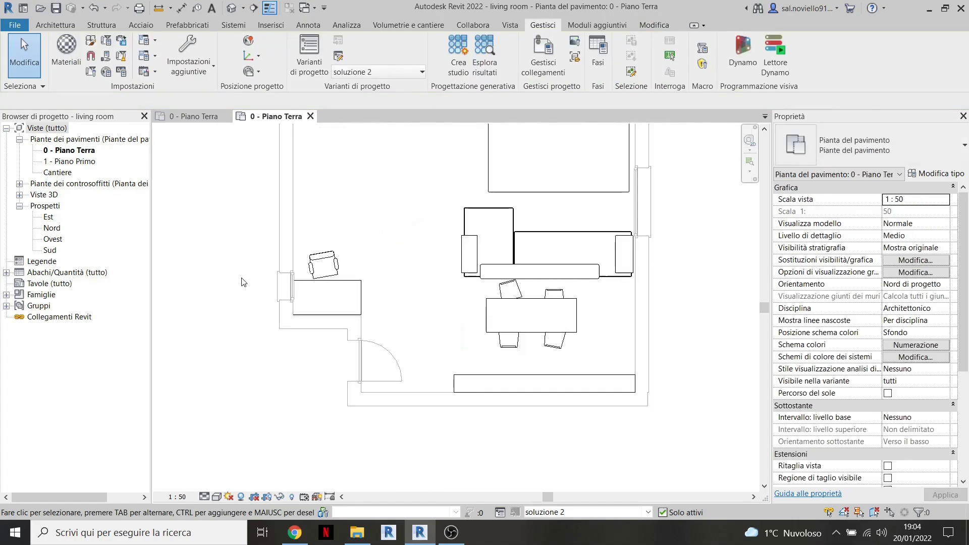
pyautogui.click(338, 290)
pyautogui.scroll(4, 330, 318)
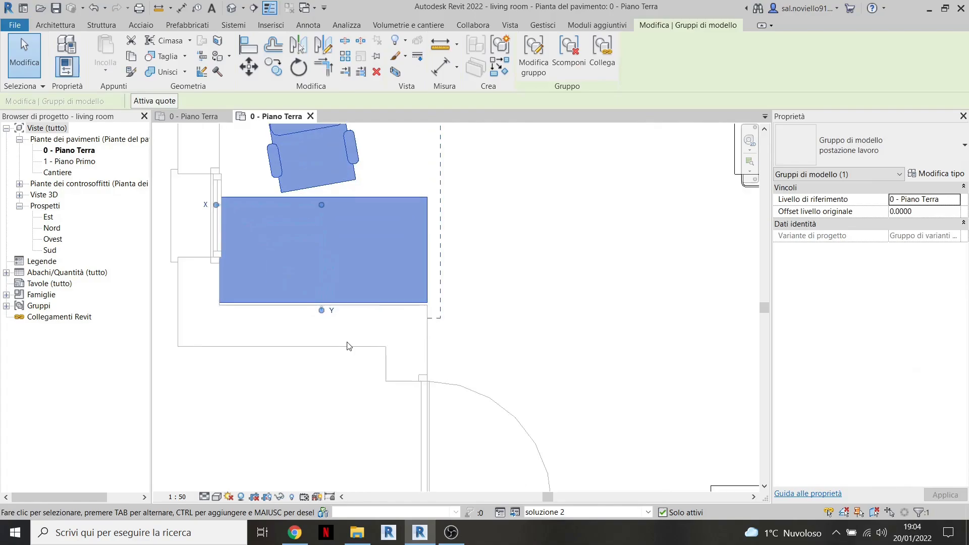
pyautogui.press('Escape')
pyautogui.press('a')
pyautogui.press('l')
pyautogui.scroll(3, 267, 305)
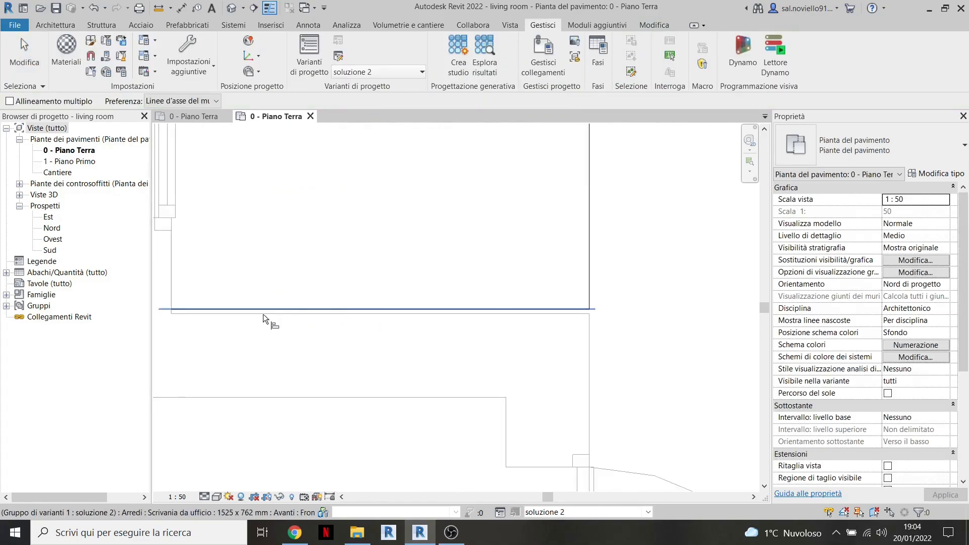
pyautogui.click(263, 314)
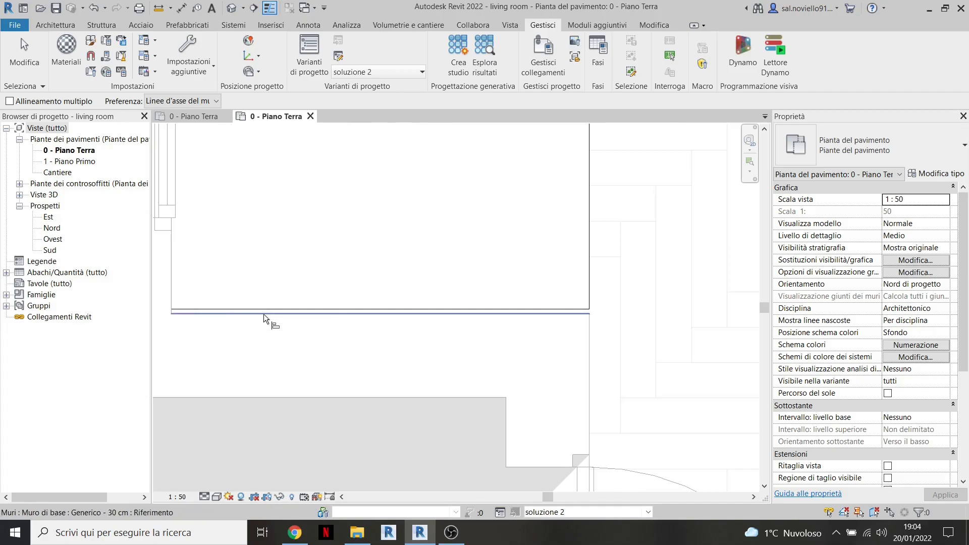
pyautogui.click(274, 309)
pyautogui.scroll(-3, 338, 349)
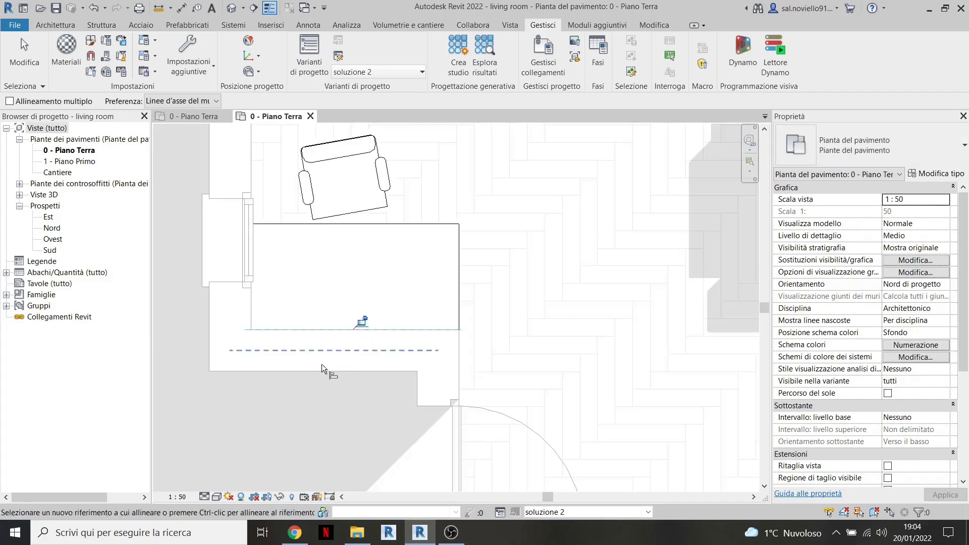
pyautogui.scroll(-3, 328, 282)
pyautogui.press('Escape')
pyautogui.press('Escape')
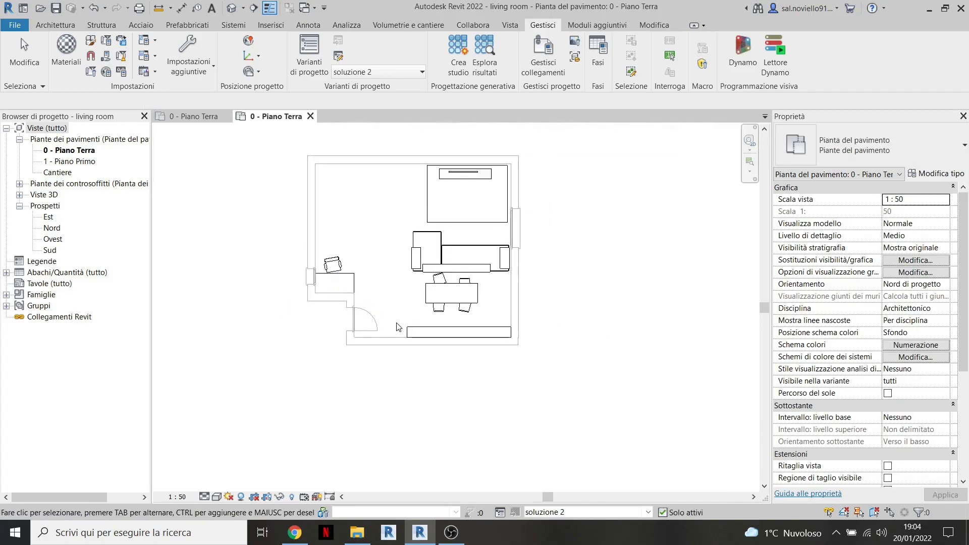
# Move the tavolo + sedie group to the free upper-left area of the room.
pyautogui.click(472, 323)
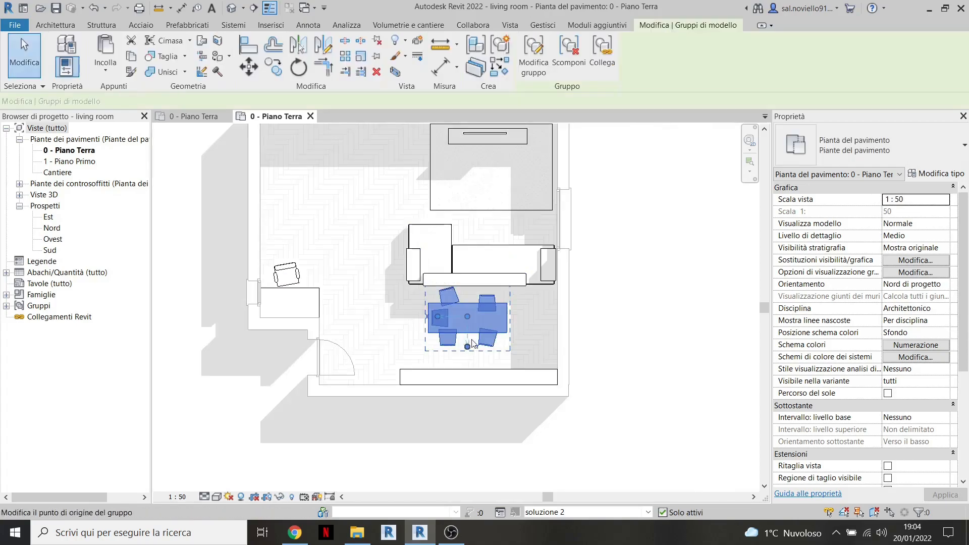
pyautogui.moveTo(471, 335); pyautogui.dragTo(335, 194)
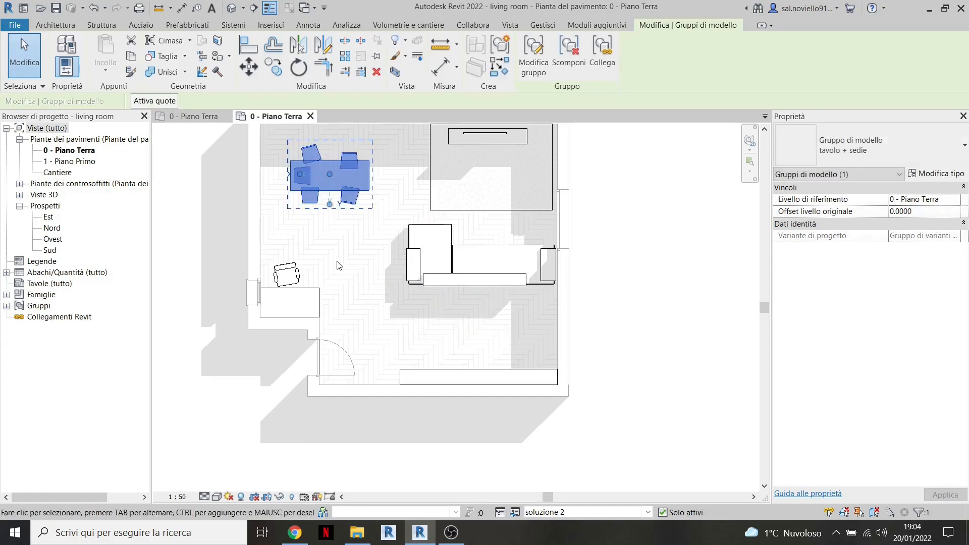
pyautogui.moveTo(335, 262); pyautogui.dragTo(333, 301, button='middle')
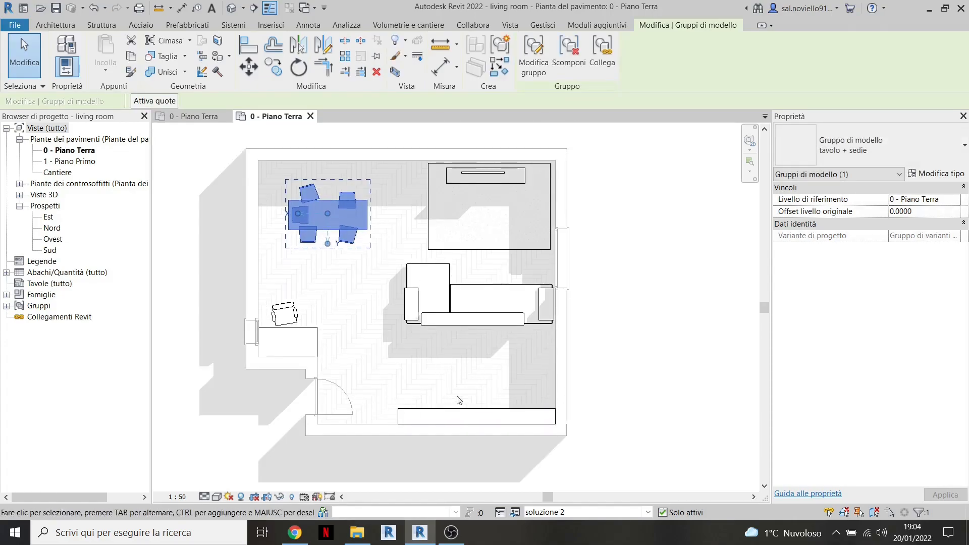
pyautogui.click(620, 345)
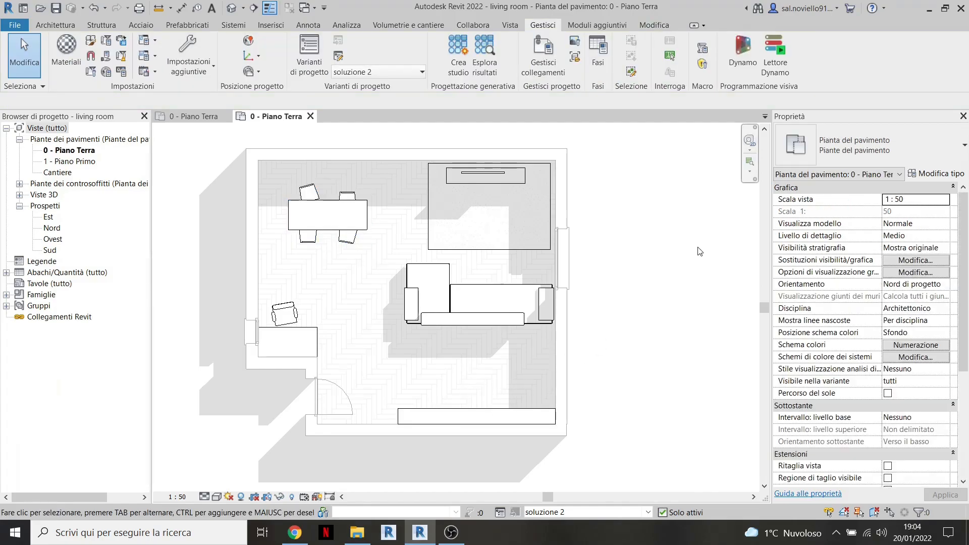
# Activate design option soluzione 1 to compare its layout, and switch back to Modello principale.
pyautogui.click(614, 513)
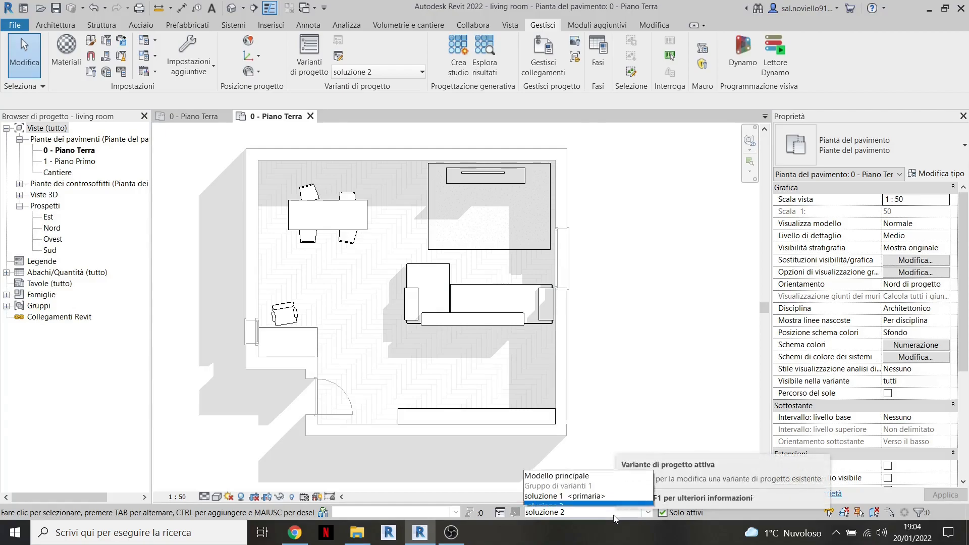
pyautogui.click(604, 490)
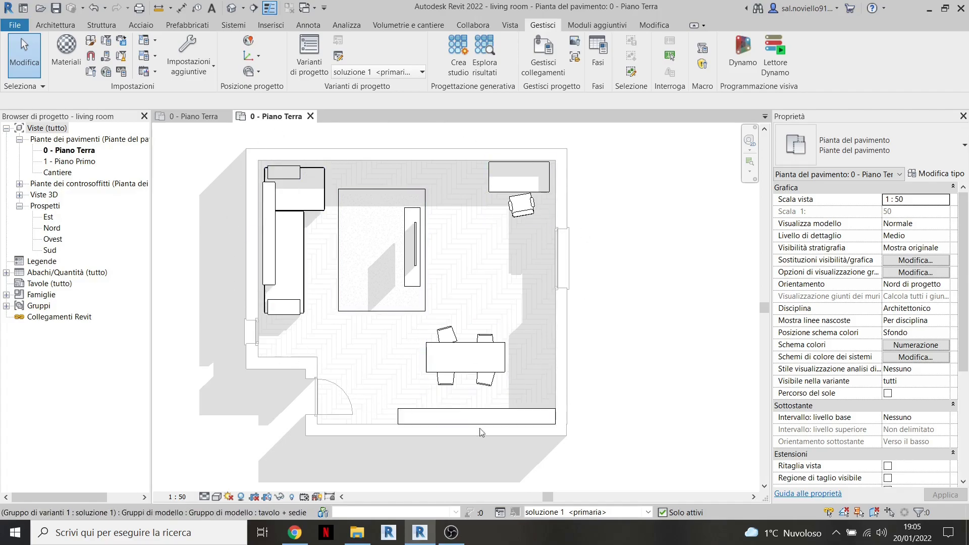
pyautogui.click(572, 512)
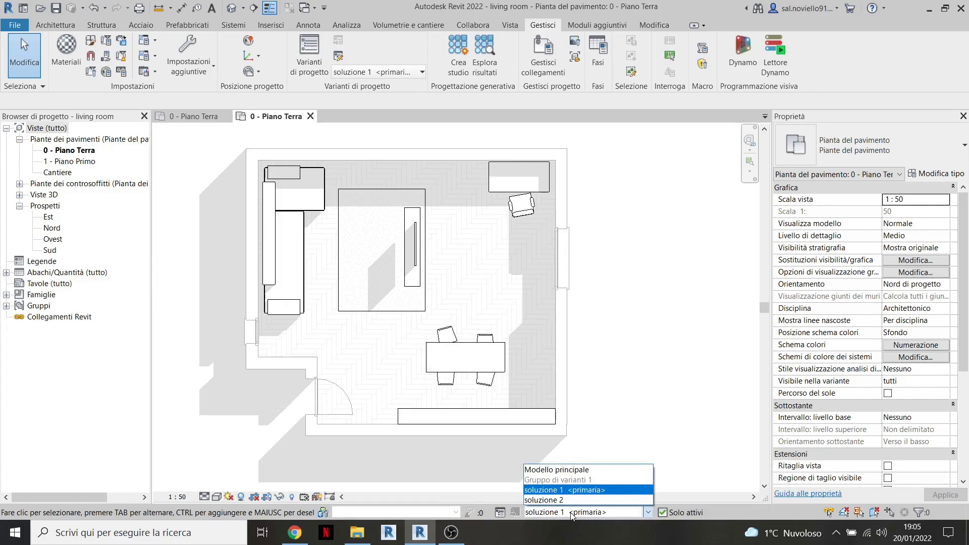
pyautogui.click(573, 470)
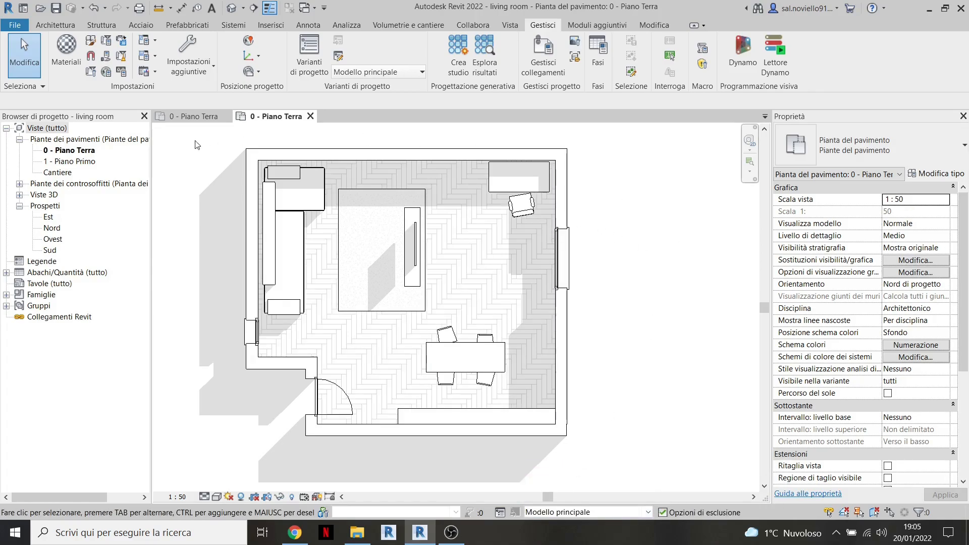
# Align the lower wall's end flush with the outer face of the right wall at the room's lower-right corner.
pyautogui.scroll(-3, 211, 241)
pyautogui.moveTo(210, 242); pyautogui.dragTo(317, 266, button='middle')
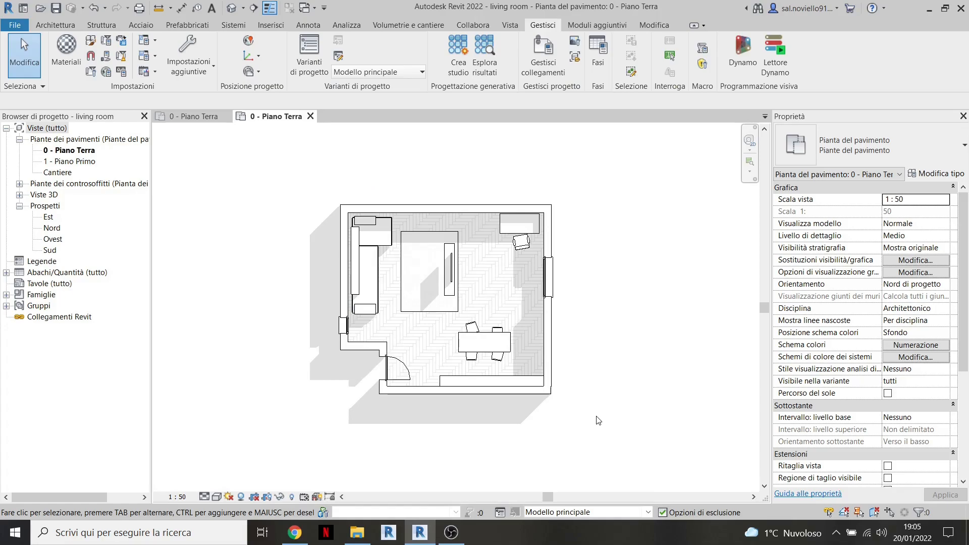
pyautogui.click(524, 393)
pyautogui.click(569, 416)
pyautogui.scroll(3, 570, 416)
pyautogui.press('a')
pyautogui.press('l')
pyautogui.scroll(2, 534, 372)
pyautogui.press('Tab')
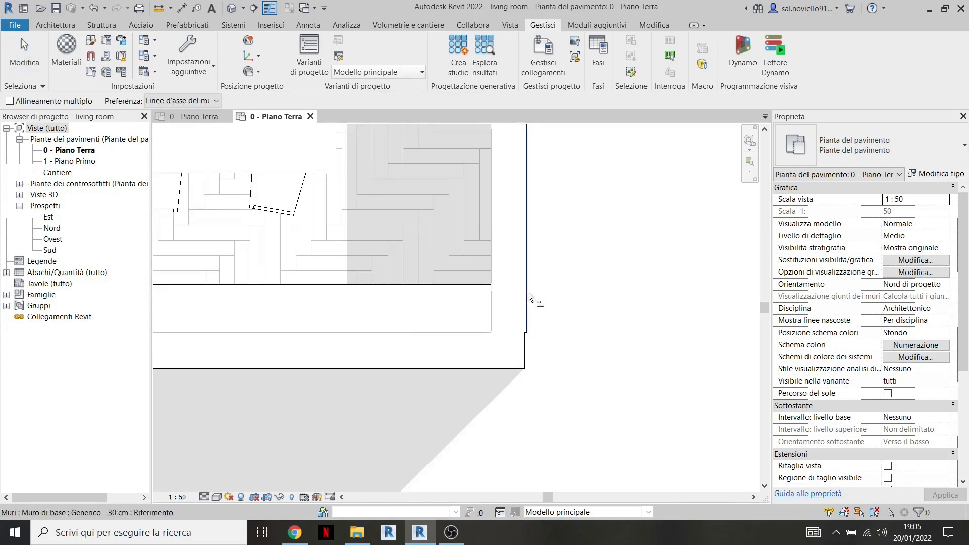
pyautogui.click(528, 293)
pyautogui.scroll(2, 525, 346)
pyautogui.click(526, 347)
pyautogui.scroll(-5, 555, 302)
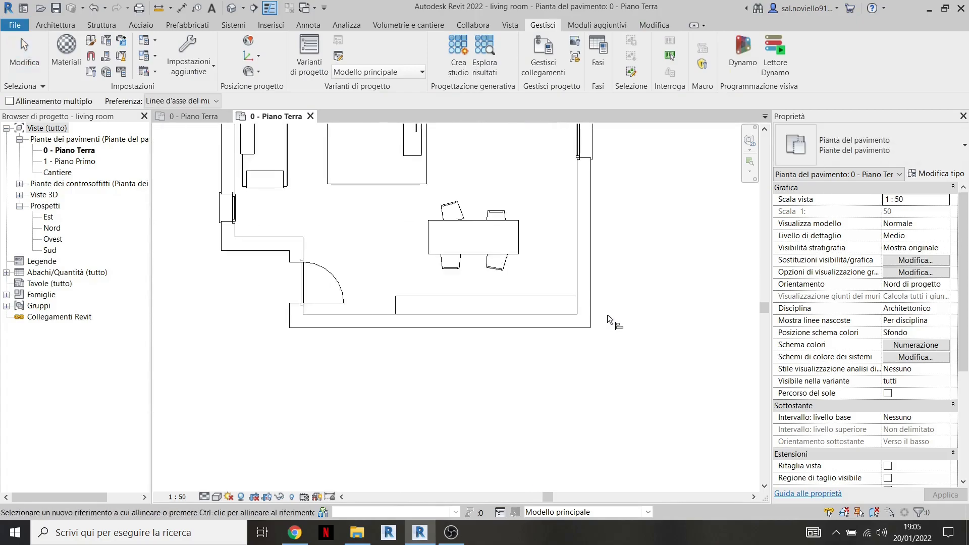
pyautogui.press('Escape')
pyautogui.press('Escape')
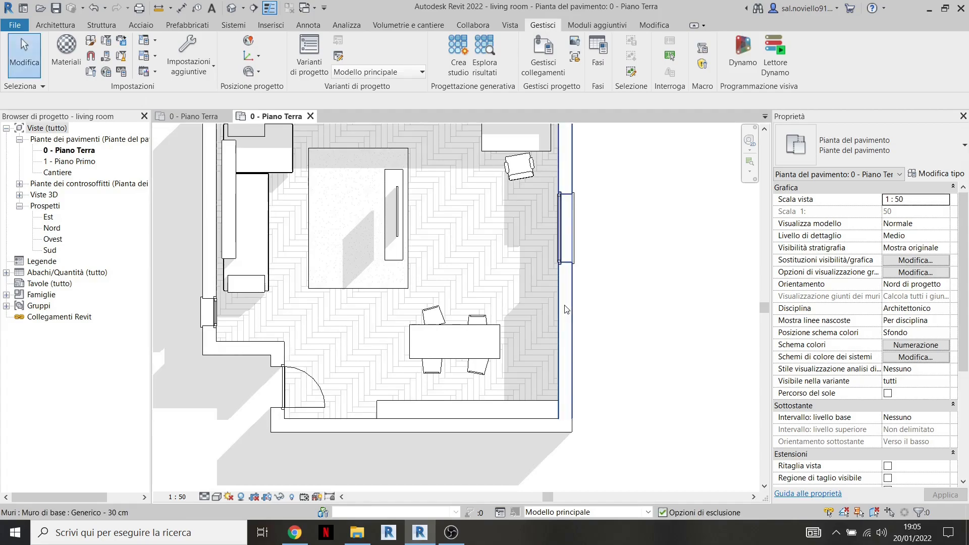
# Make soluzione 2 the primary option of Gruppo di varianti 1 and close the design options.
pyautogui.scroll(-2, 566, 309)
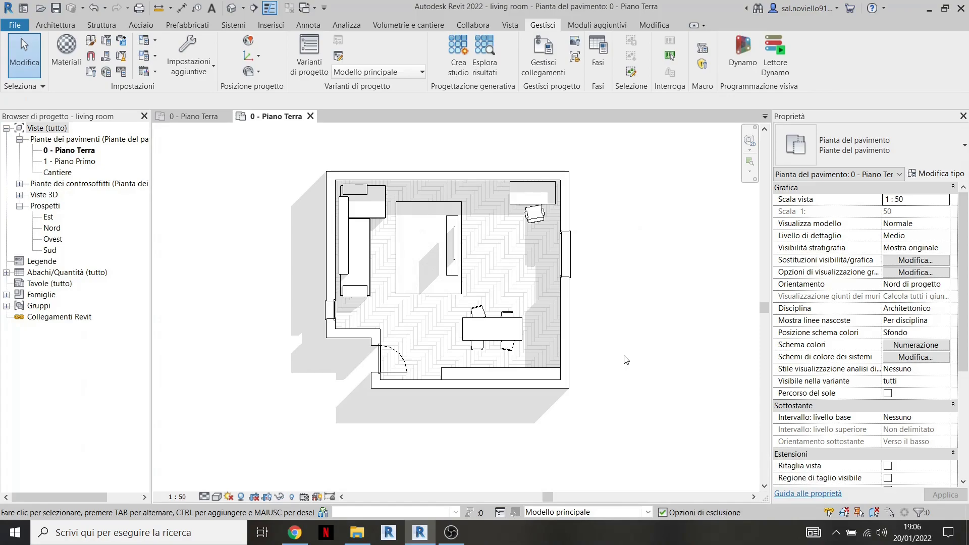
pyautogui.click(316, 70)
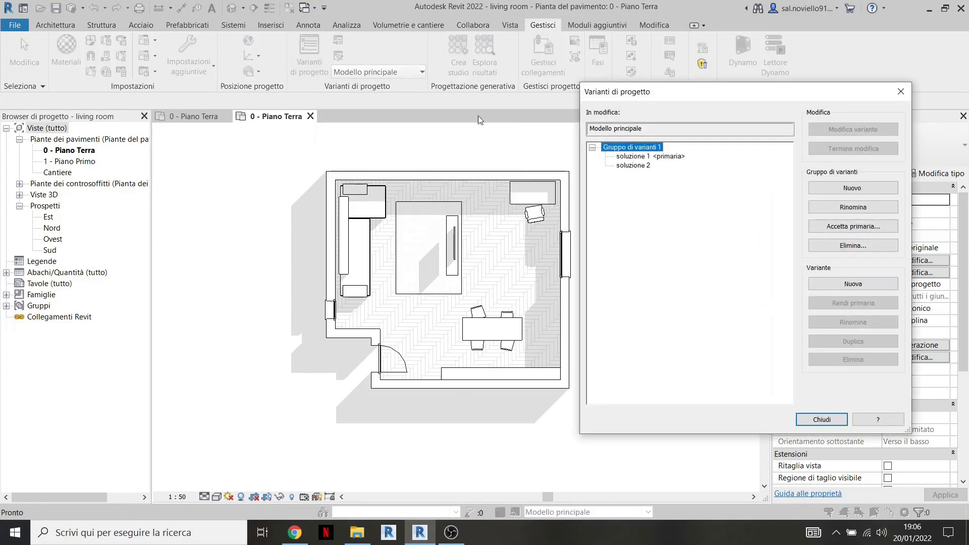
pyautogui.click(632, 167)
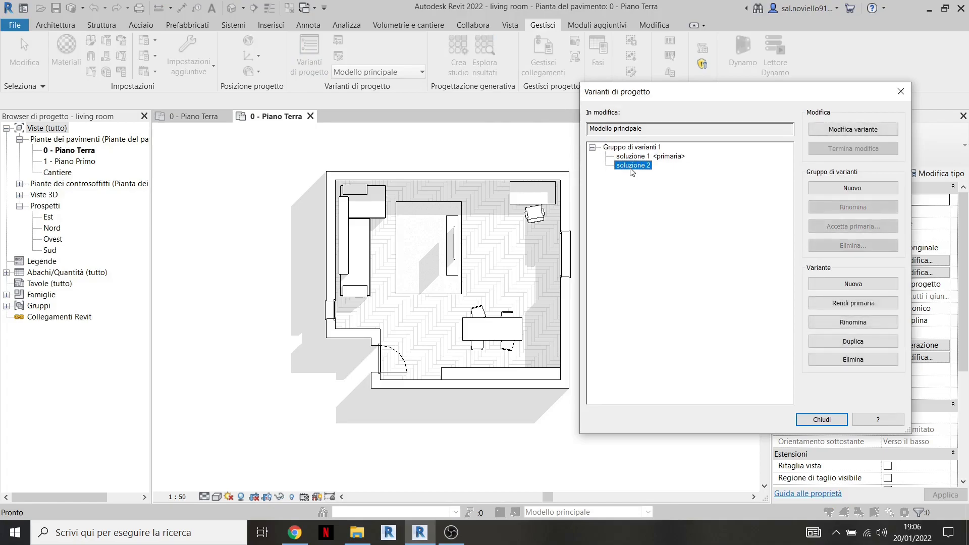
pyautogui.click(844, 304)
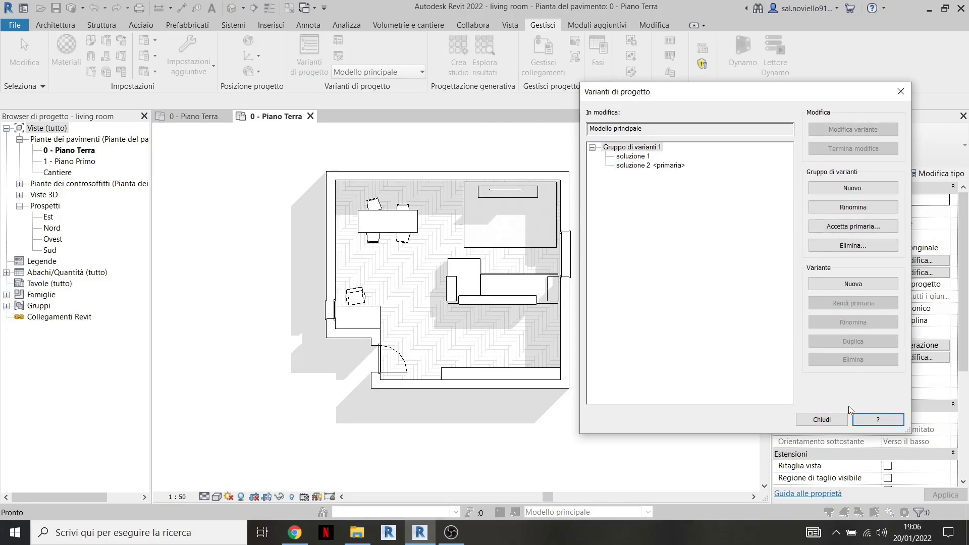
pyautogui.click(837, 422)
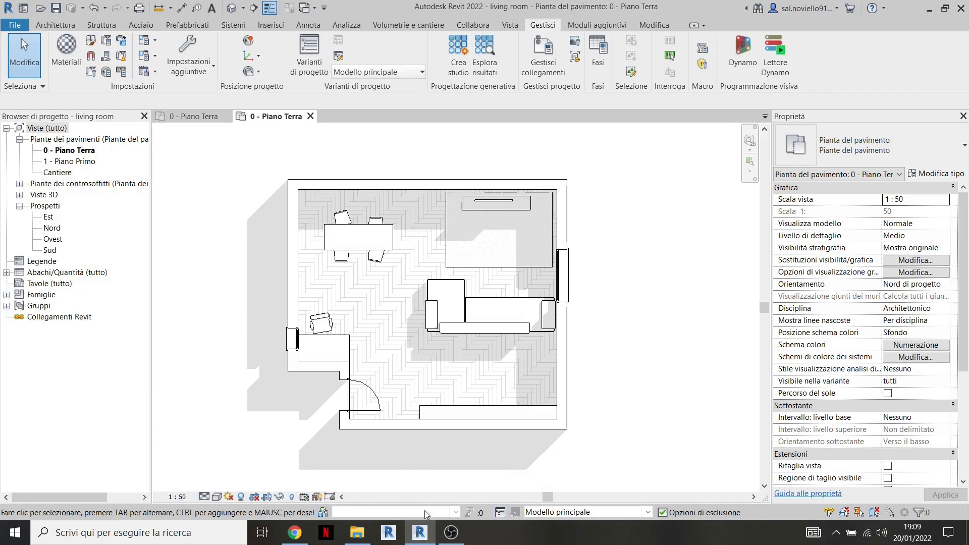
# Accept the primary option of Gruppo di varianti 1, soluzione 2, into the main model and close the design options.
pyautogui.click(500, 512)
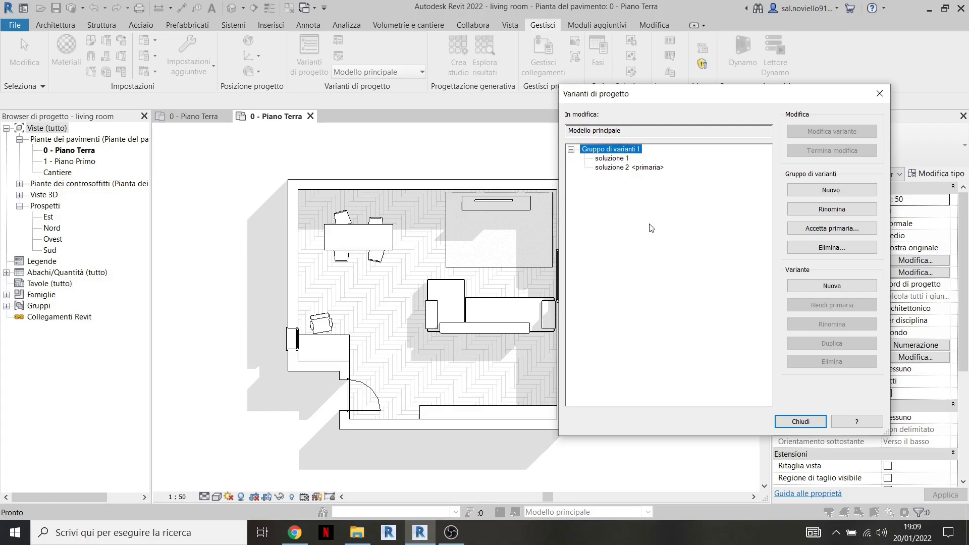
pyautogui.click(608, 158)
pyautogui.click(593, 149)
pyautogui.click(826, 232)
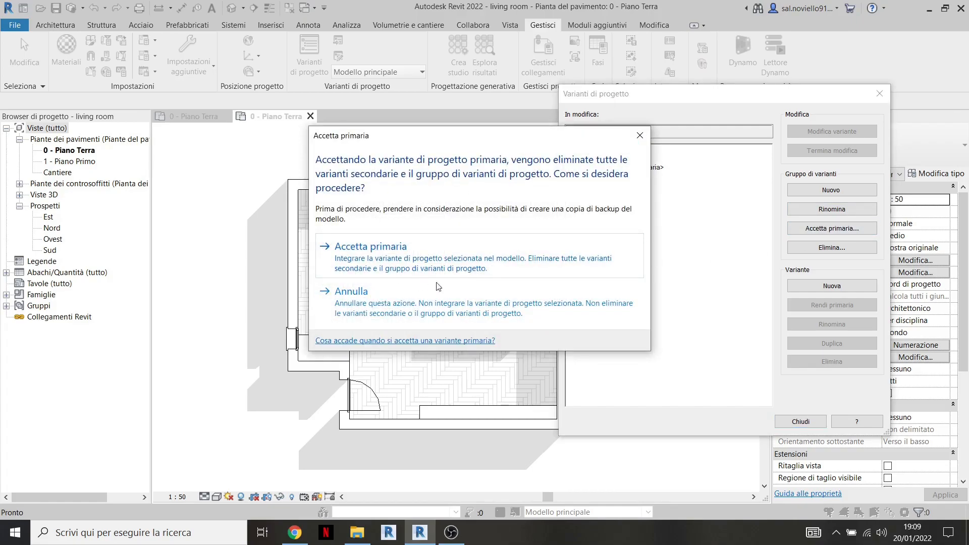
pyautogui.moveTo(465, 141); pyautogui.dragTo(346, 142)
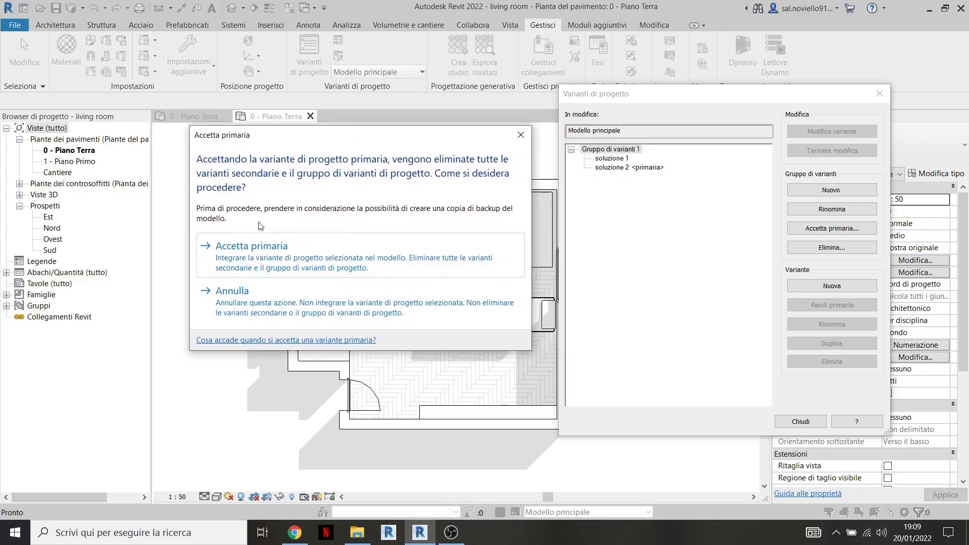
pyautogui.click(254, 253)
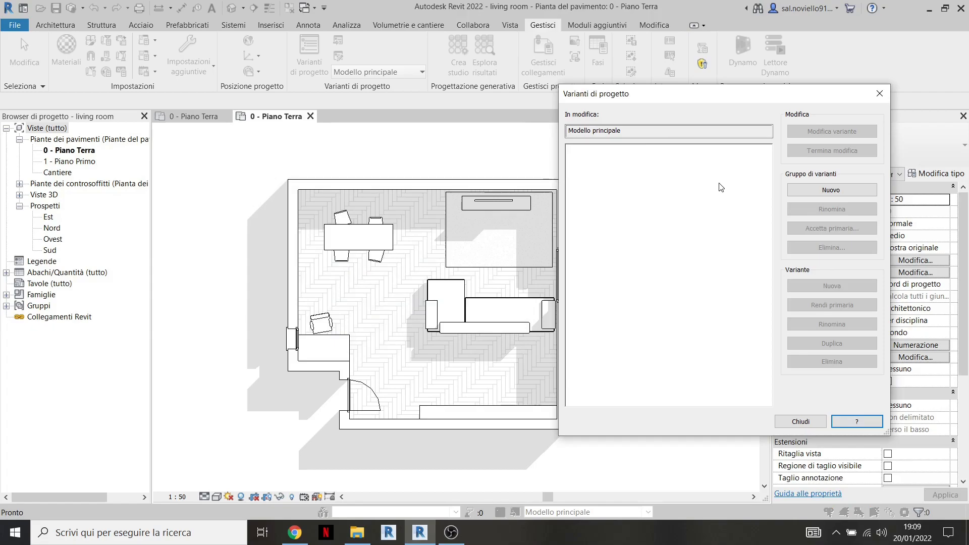
pyautogui.click(800, 422)
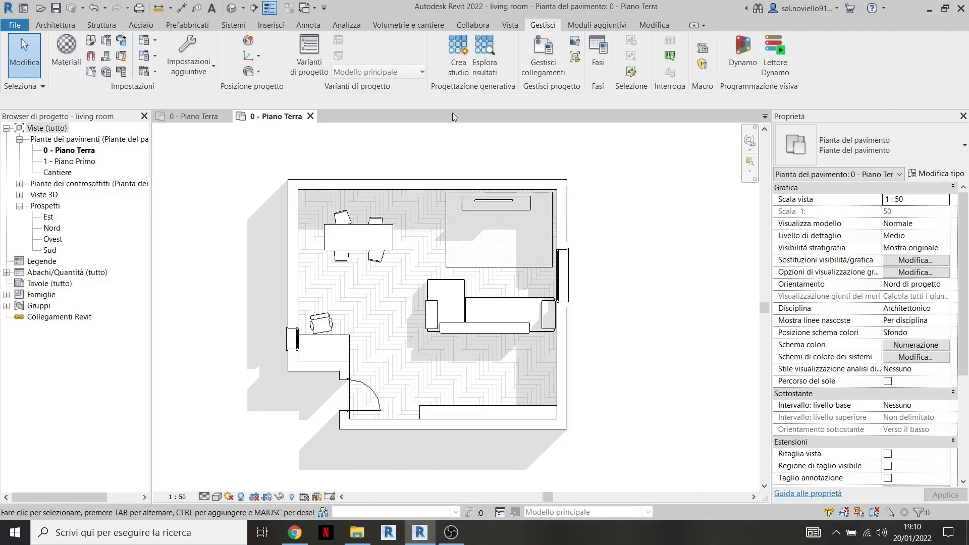
# Delete Gruppo di varianti 1 together with all elements contained in its options, and close the design options.
pyautogui.click(309, 57)
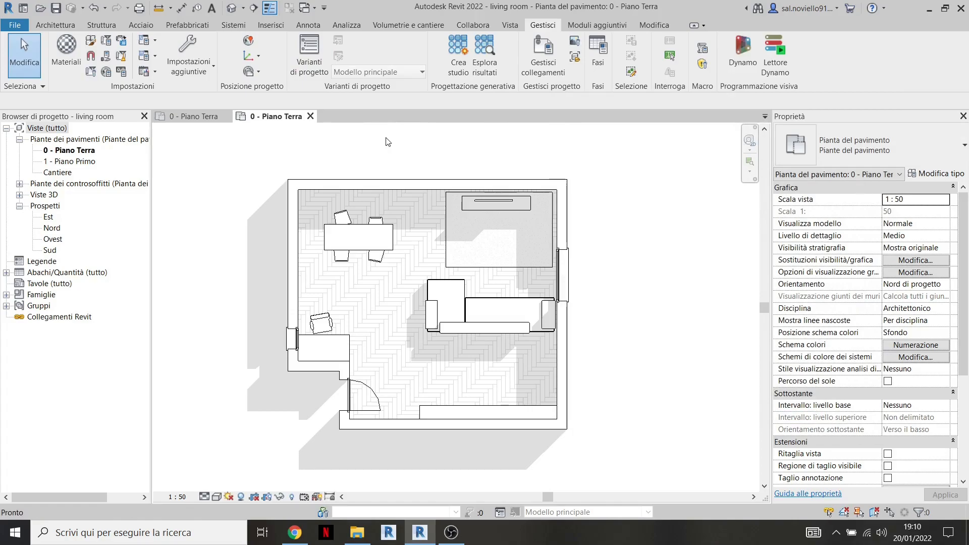
pyautogui.click(310, 57)
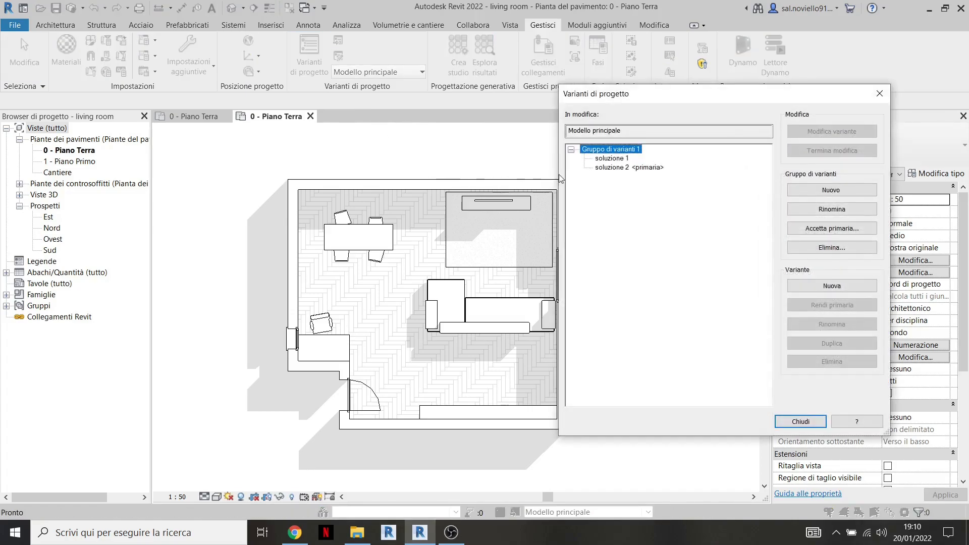
pyautogui.click(629, 168)
pyautogui.click(612, 158)
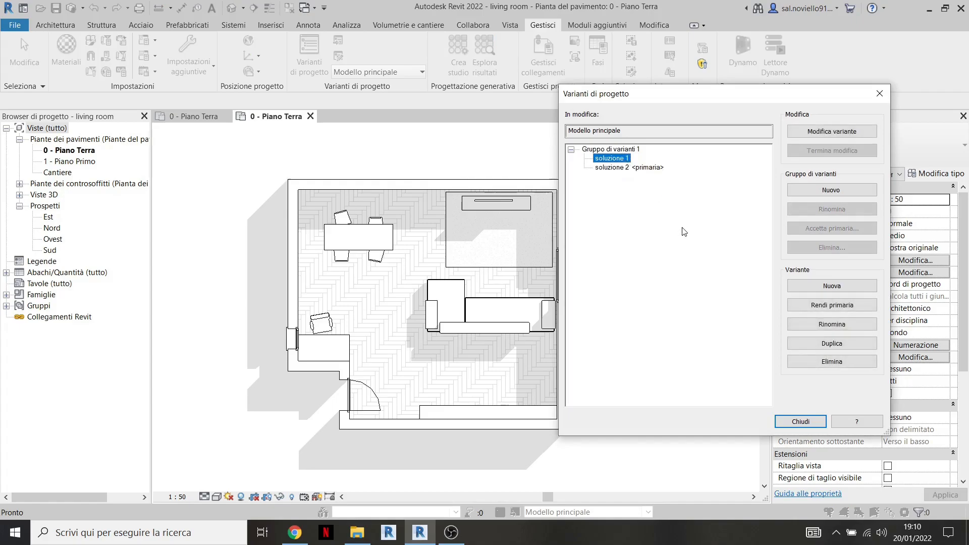
pyautogui.click(611, 149)
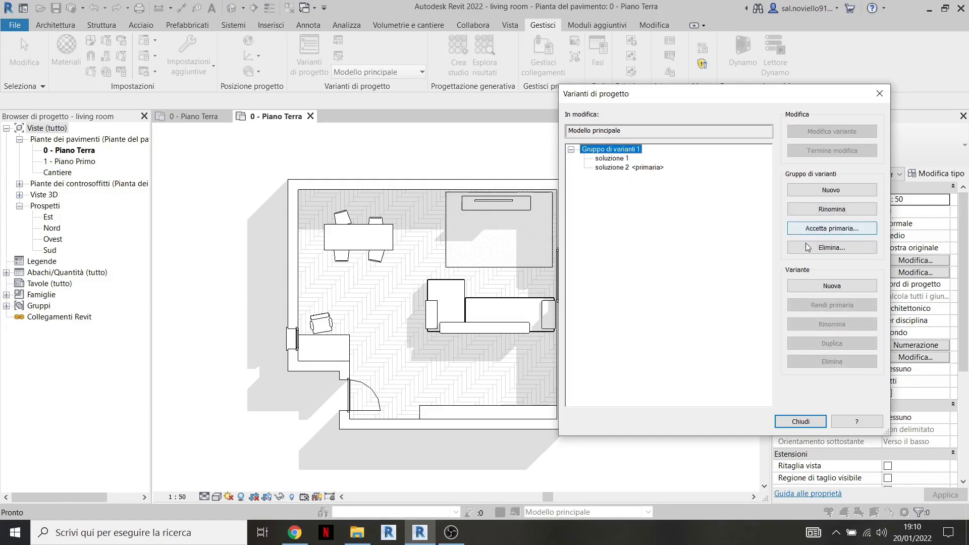
pyautogui.click(826, 249)
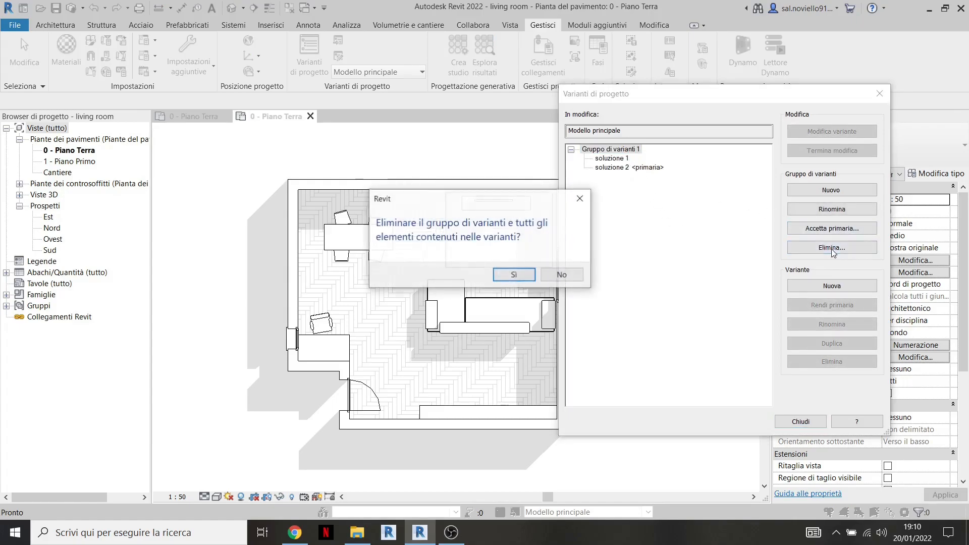
pyautogui.press('Return')
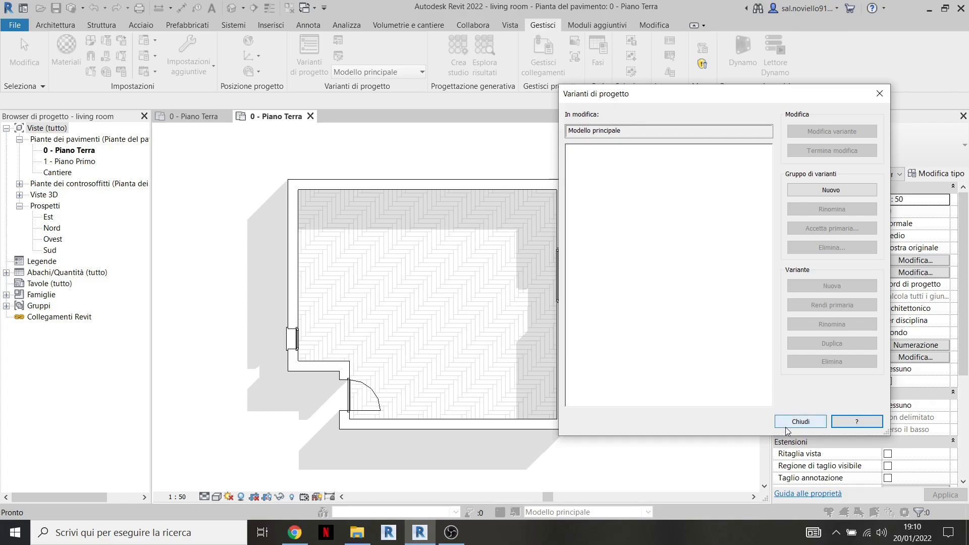
pyautogui.click(820, 424)
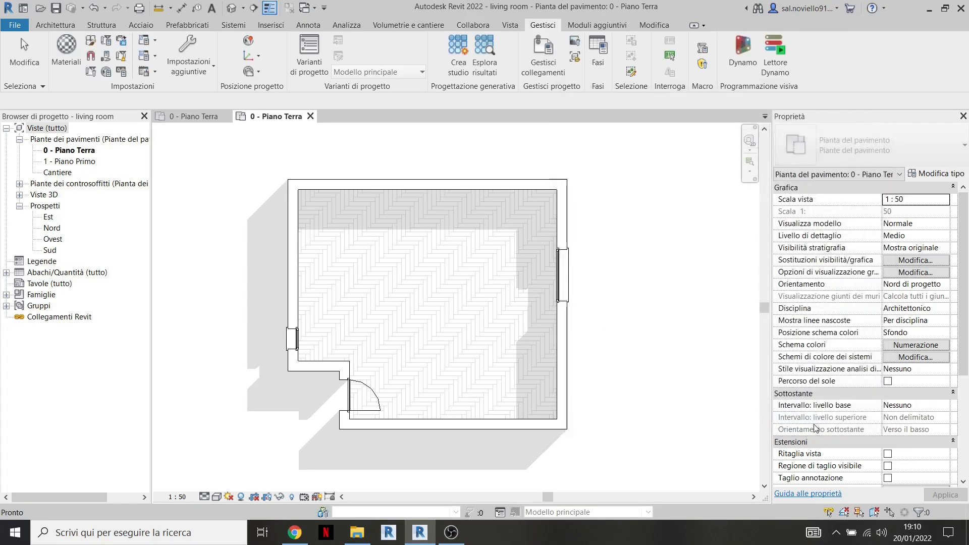
# Undo the deletion of Gruppo di varianti 1, review the set and its primary option soluzione 2, and close the design options.
pyautogui.click(305, 60)
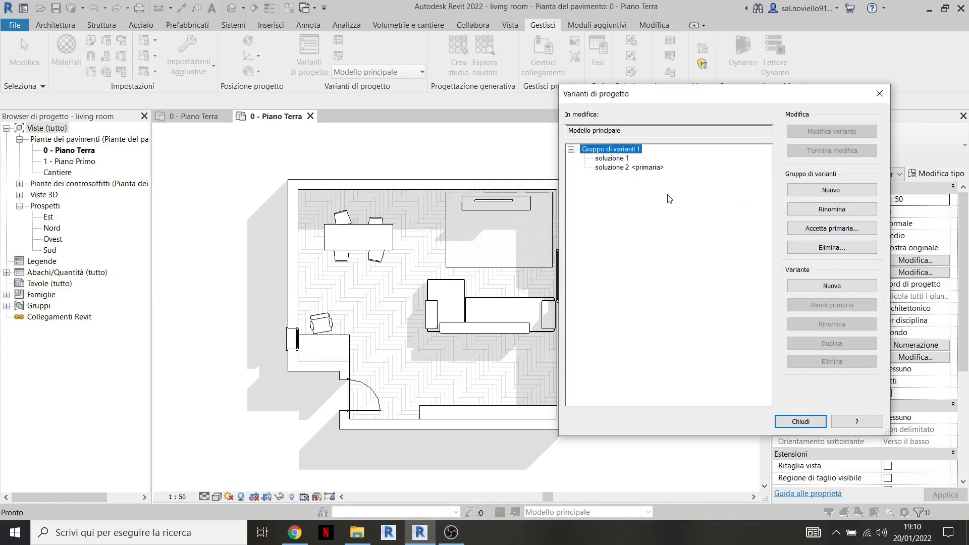
pyautogui.click(657, 168)
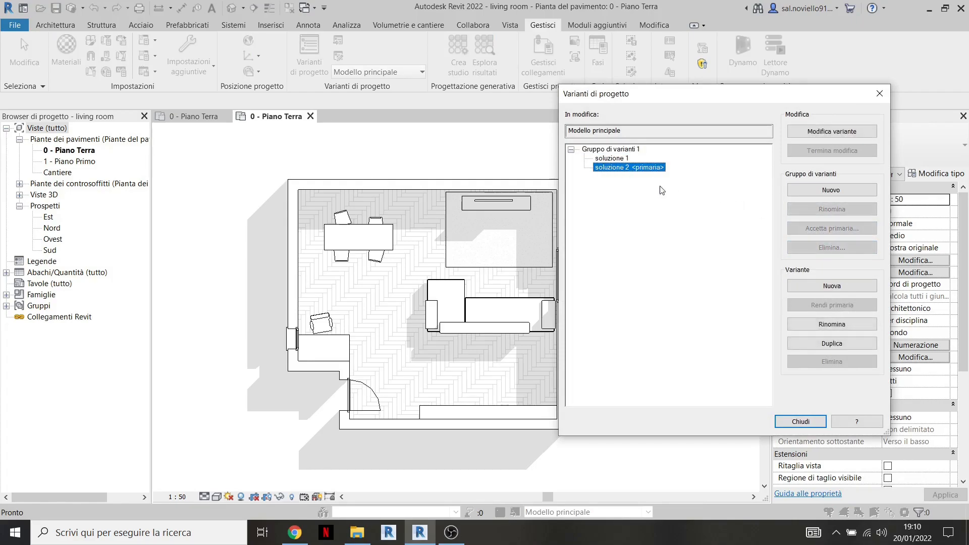
pyautogui.click(623, 150)
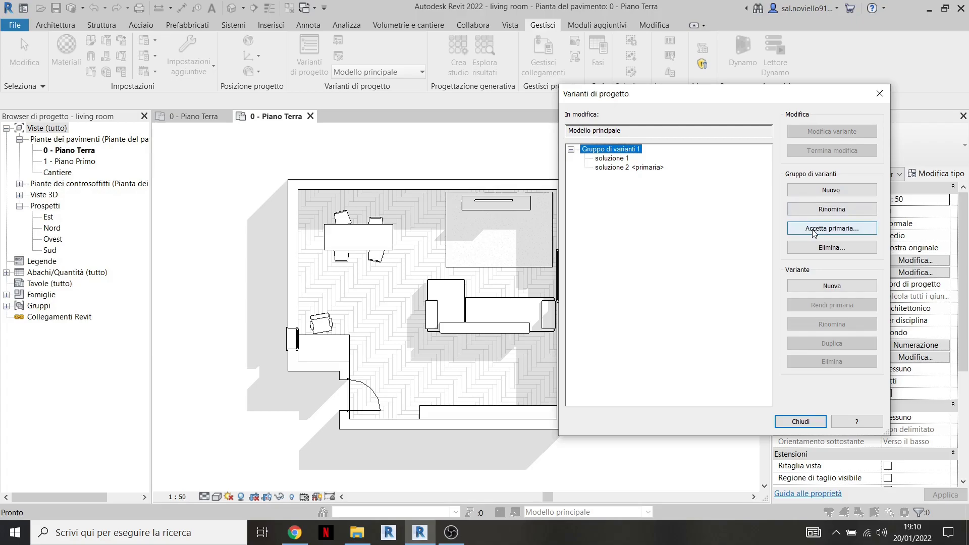
pyautogui.click(800, 422)
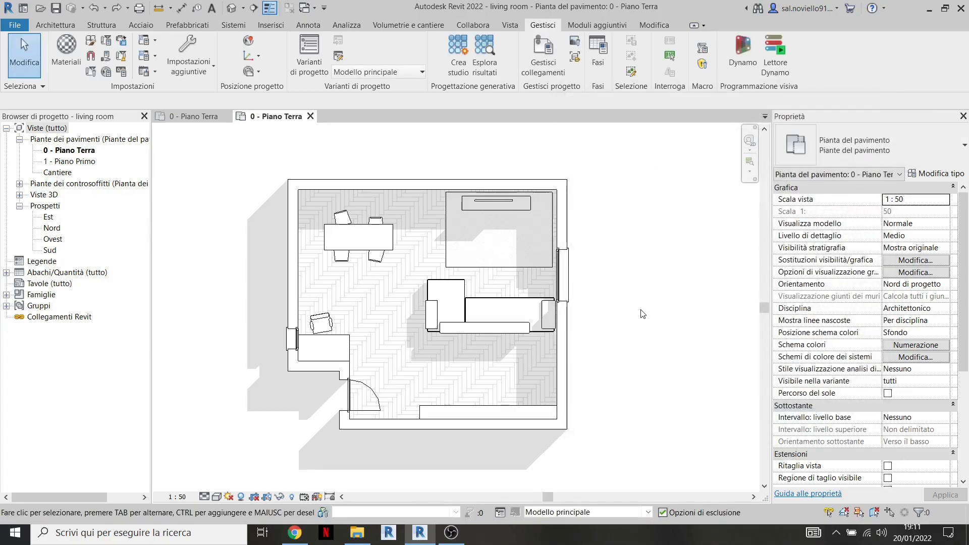